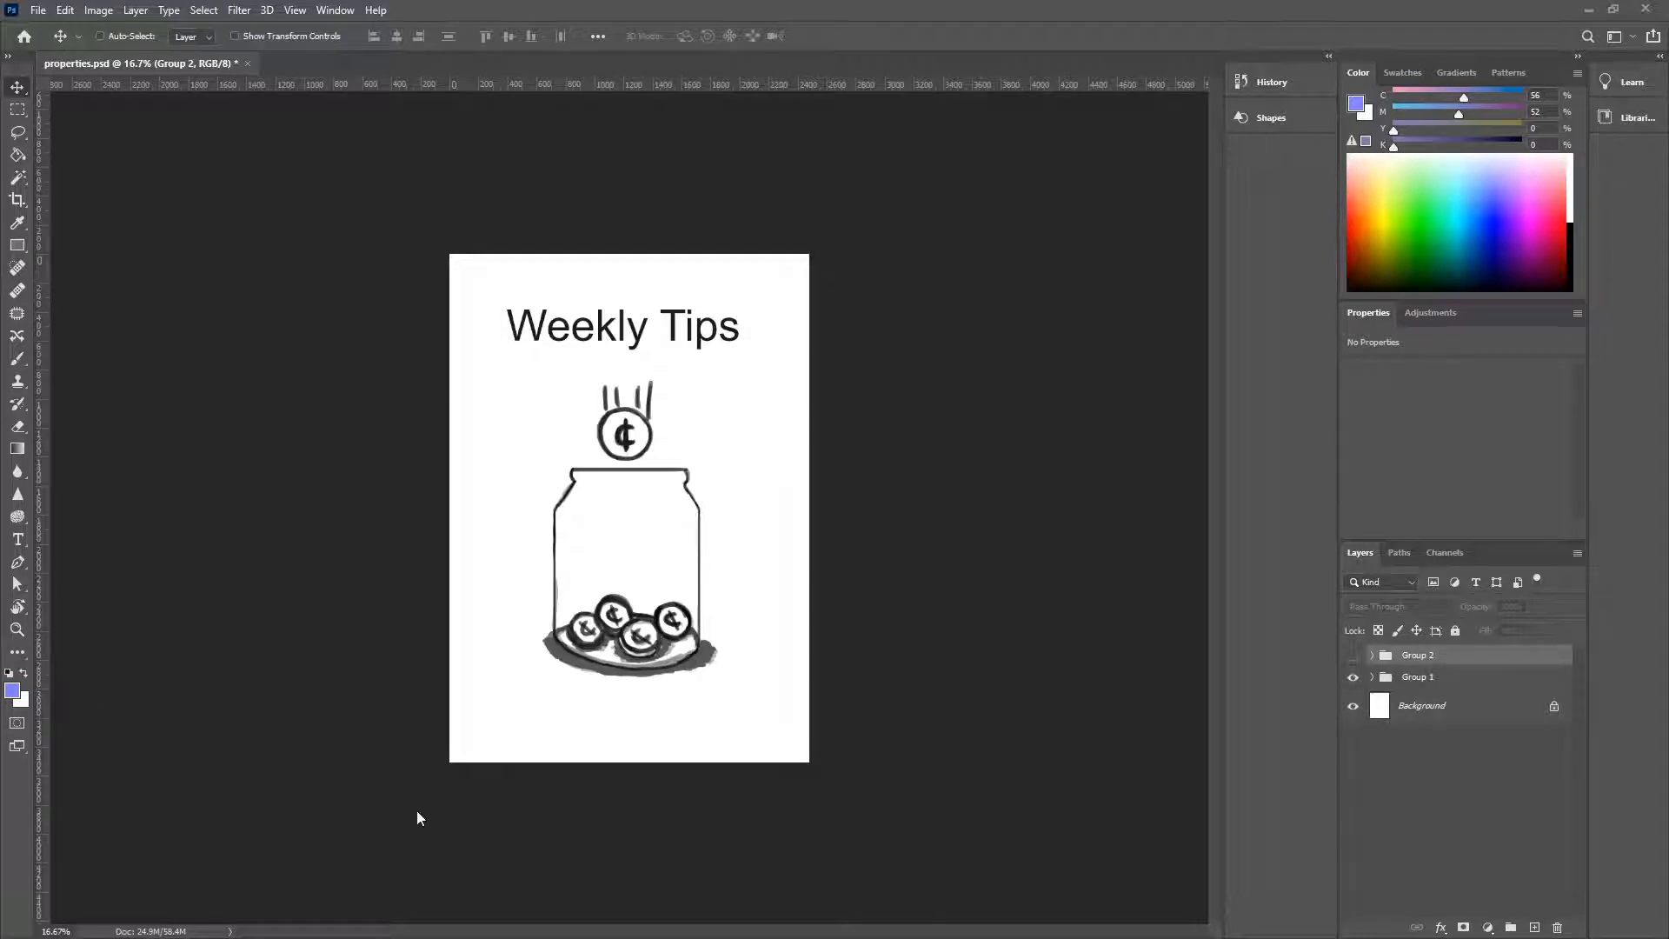
# Hide the Group 1 layer group and show the Group 2 layer group.
pyautogui.click(1353, 681)
pyautogui.click(1354, 656)
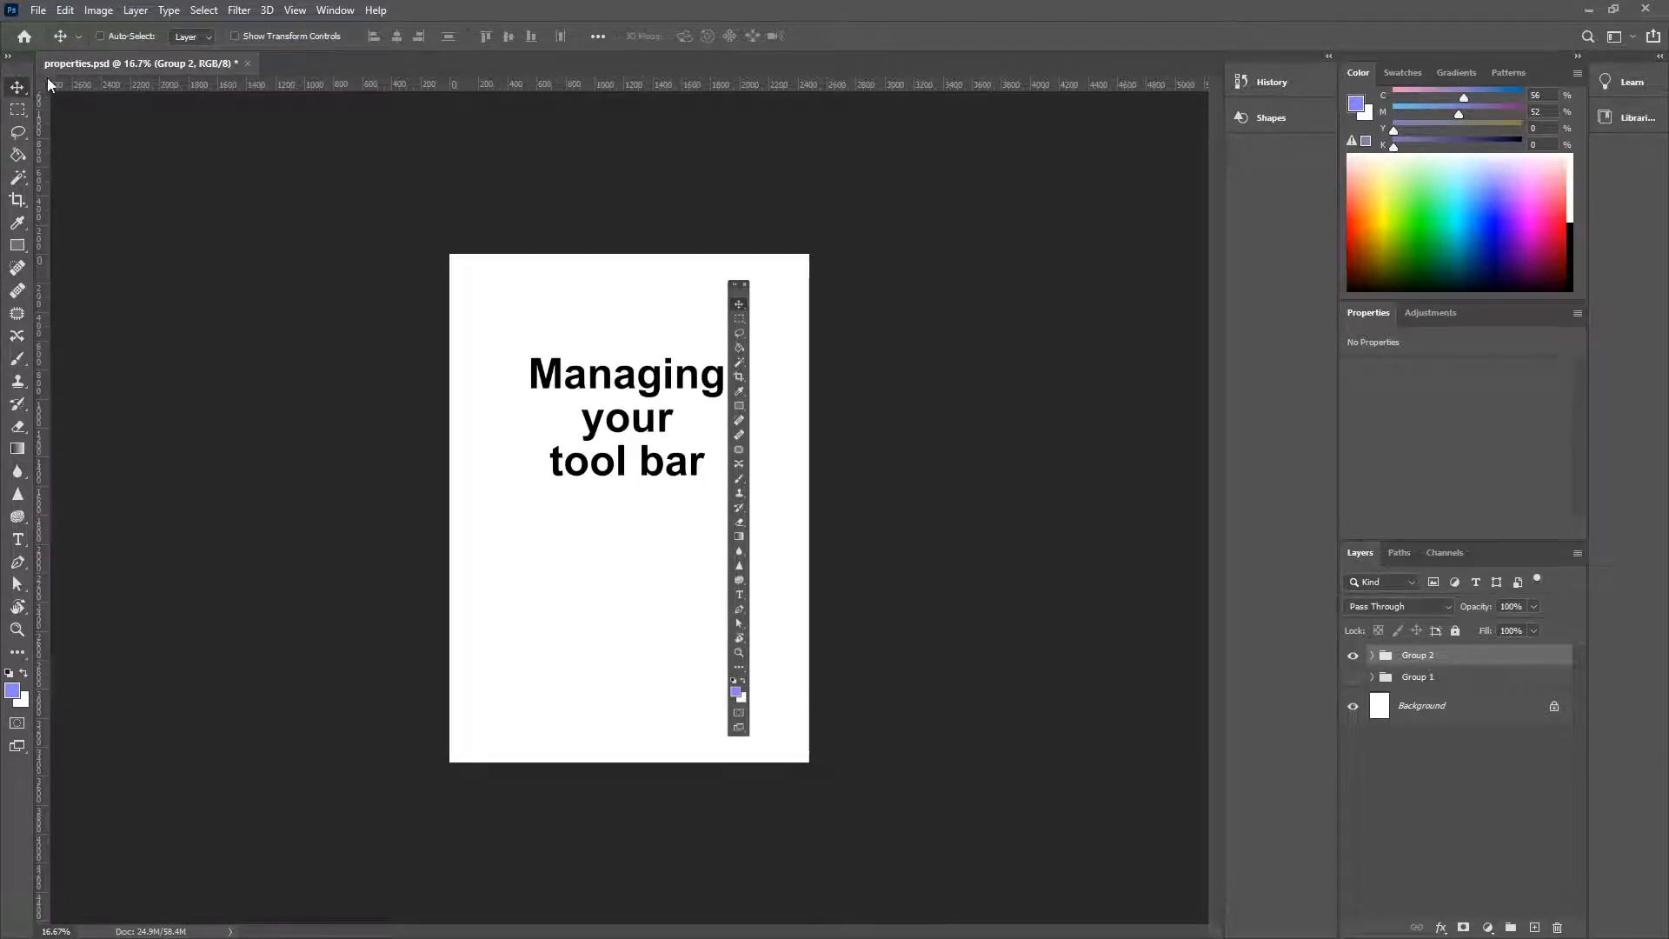
# Undock the tool bar so it floats beside the page, and dock it back at the edge of the workspace.
pyautogui.moveTo(24, 62); pyautogui.dragTo(354, 150)
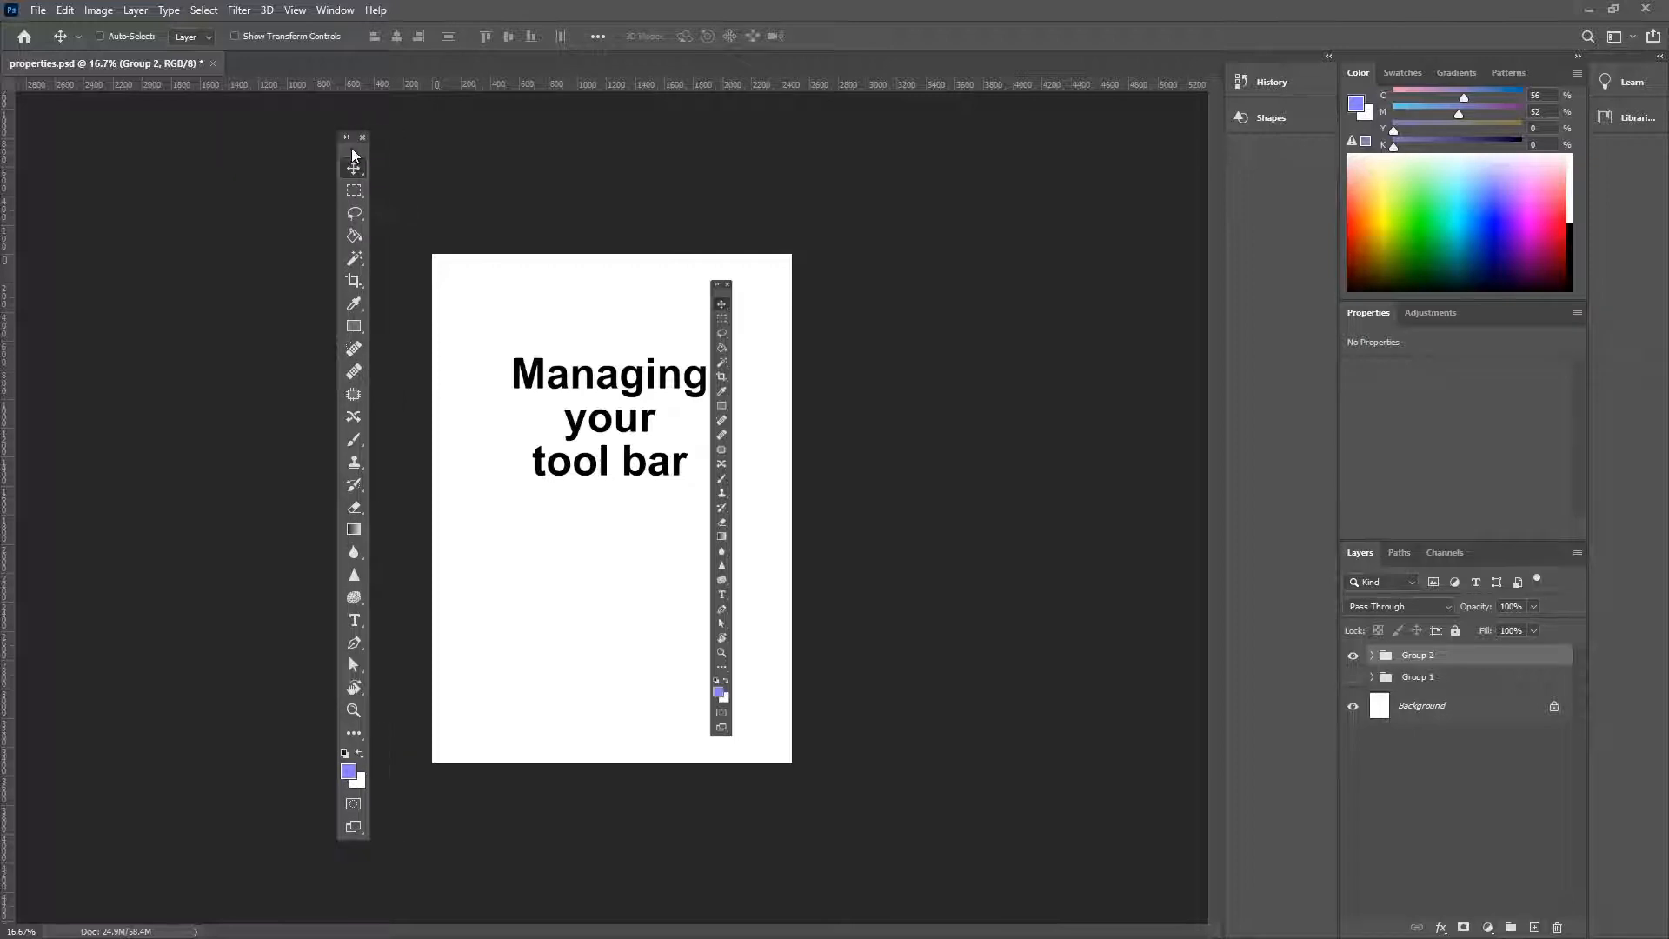
pyautogui.click(336, 11)
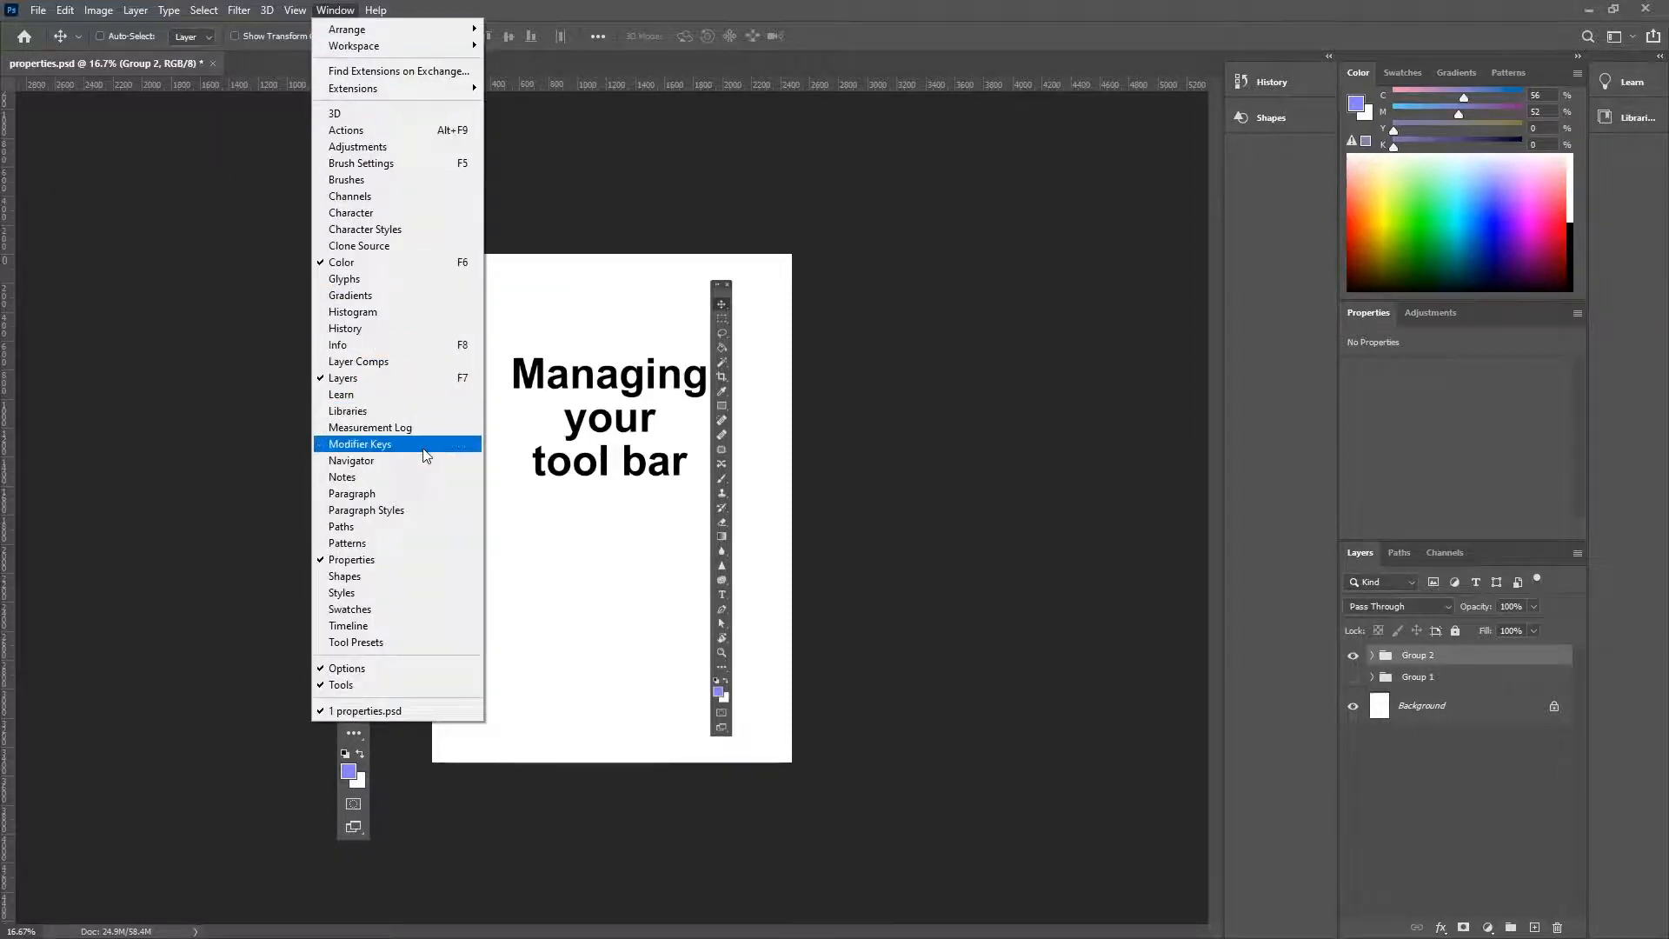
pyautogui.click(143, 492)
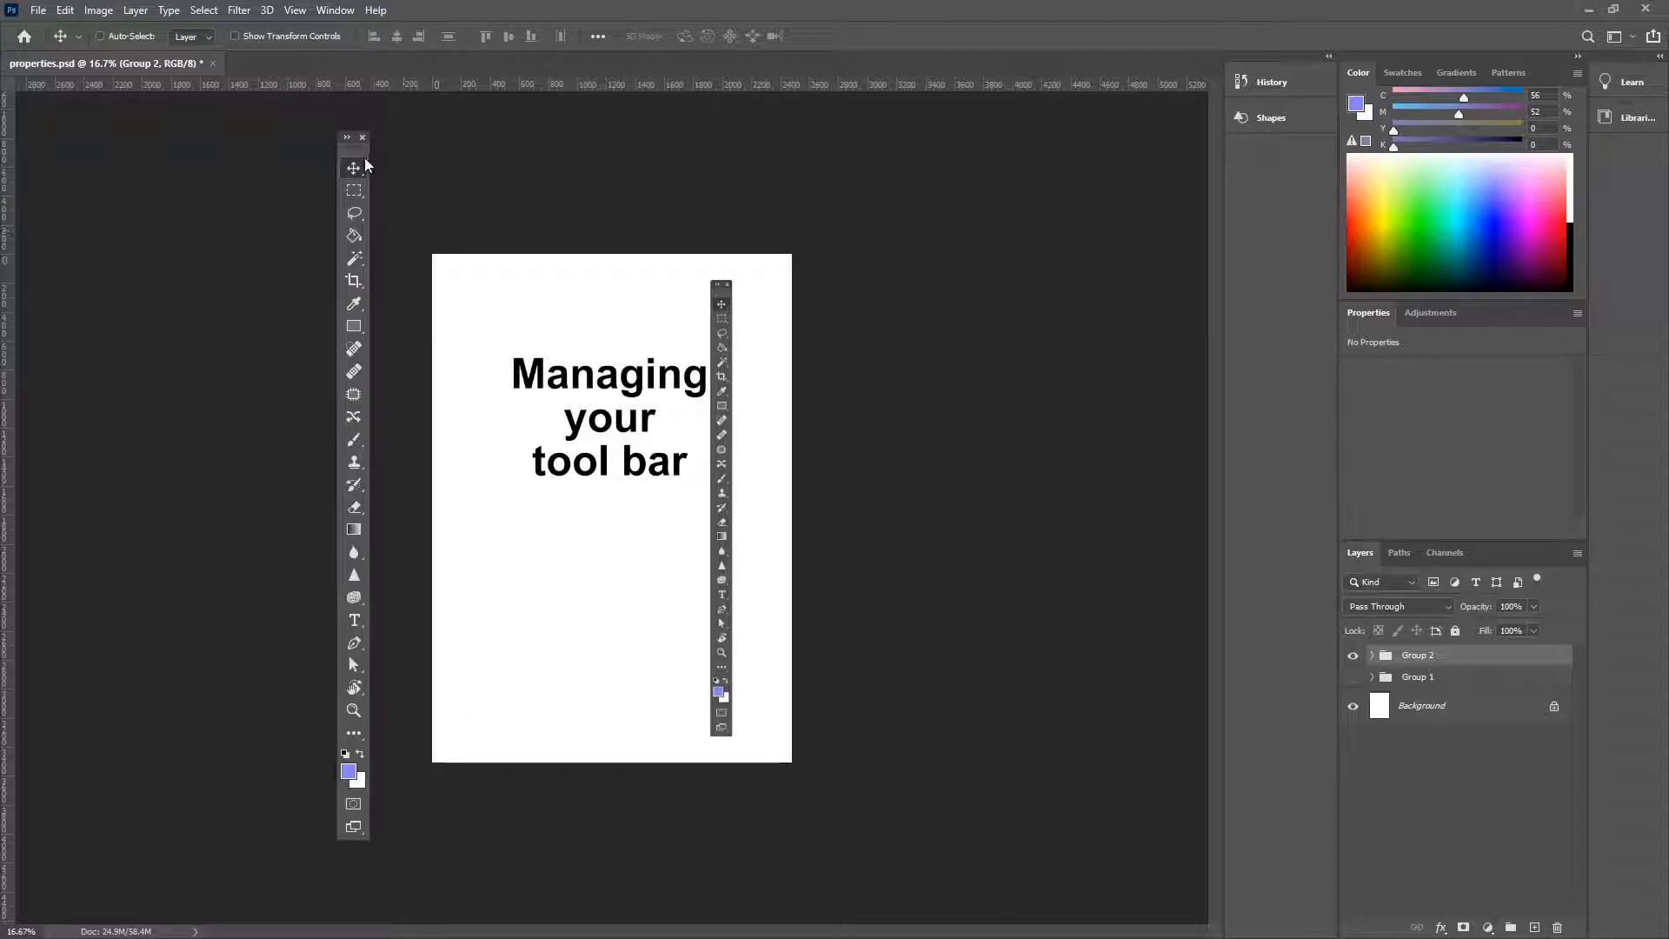
pyautogui.moveTo(366, 146); pyautogui.dragTo(14, 98)
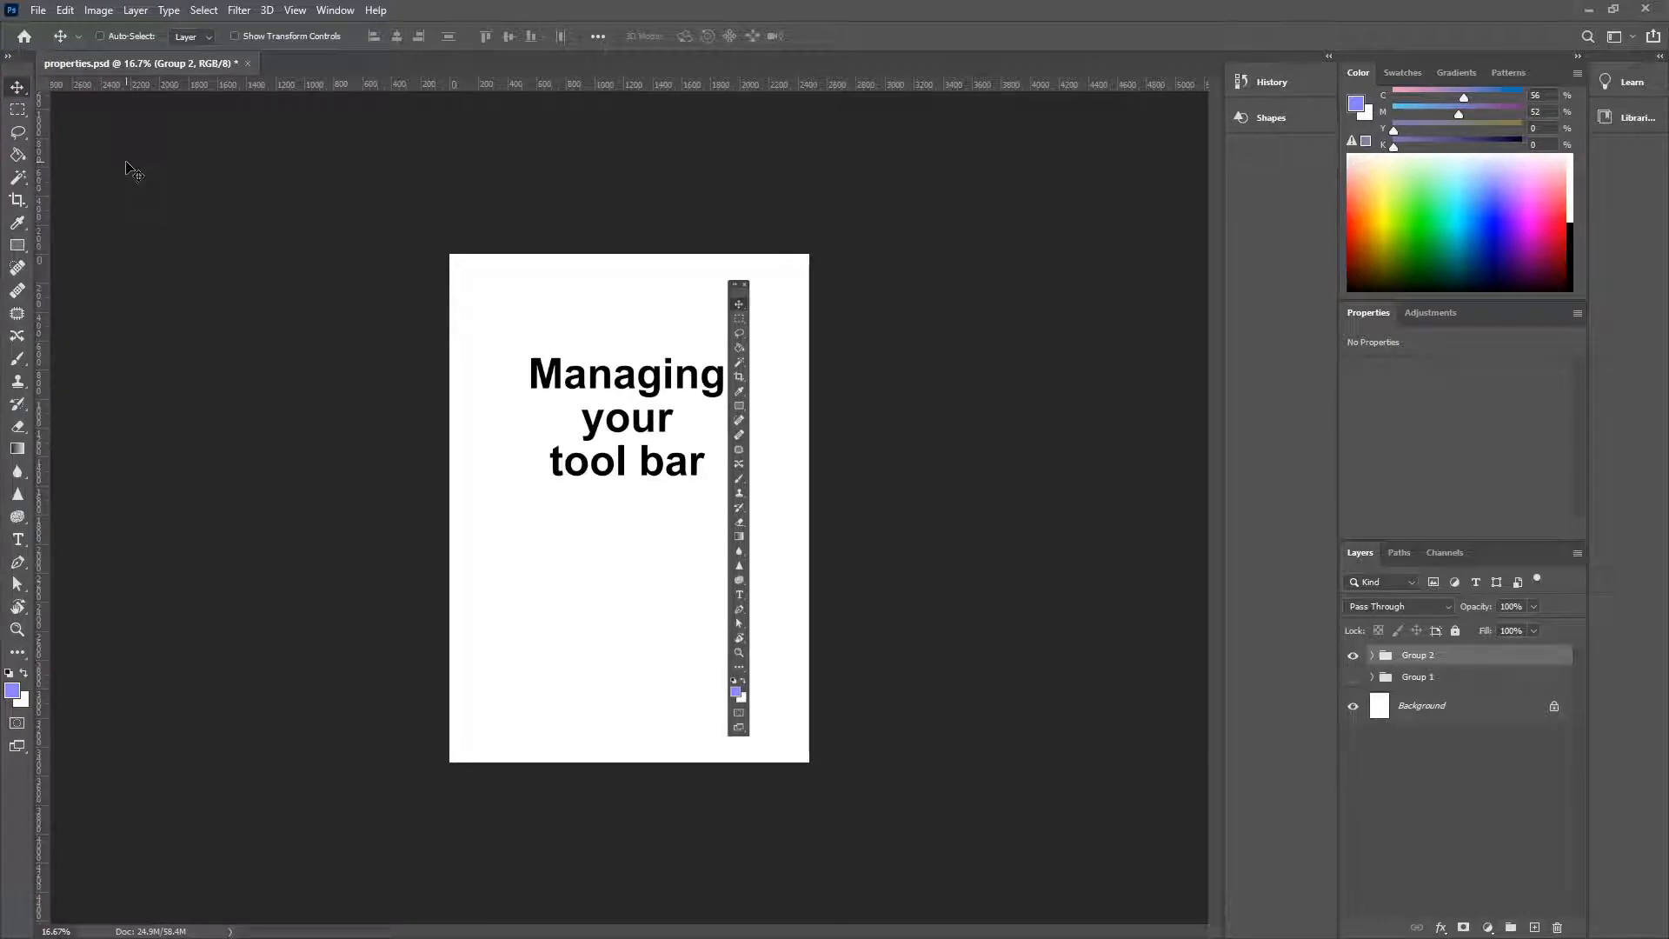
# Toggle the tool bar between two-column and single-column layout, and try it beside the panels before returning it to its original dock.
pyautogui.click(9, 57)
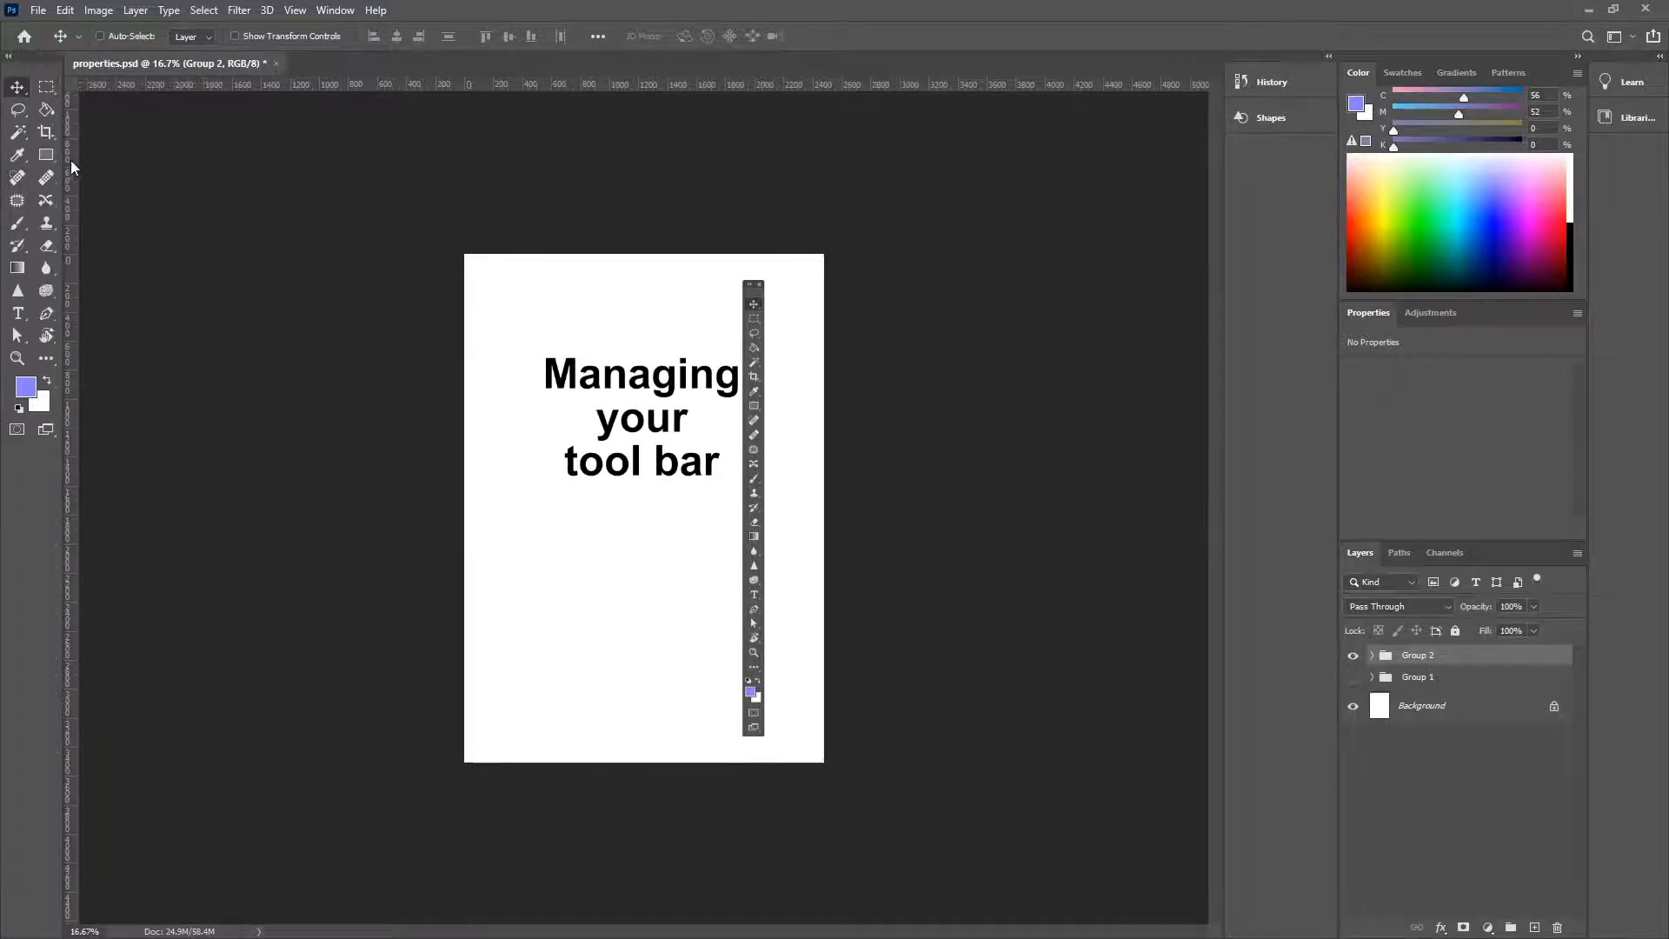
pyautogui.click(9, 57)
pyautogui.click(9, 56)
pyautogui.click(9, 56)
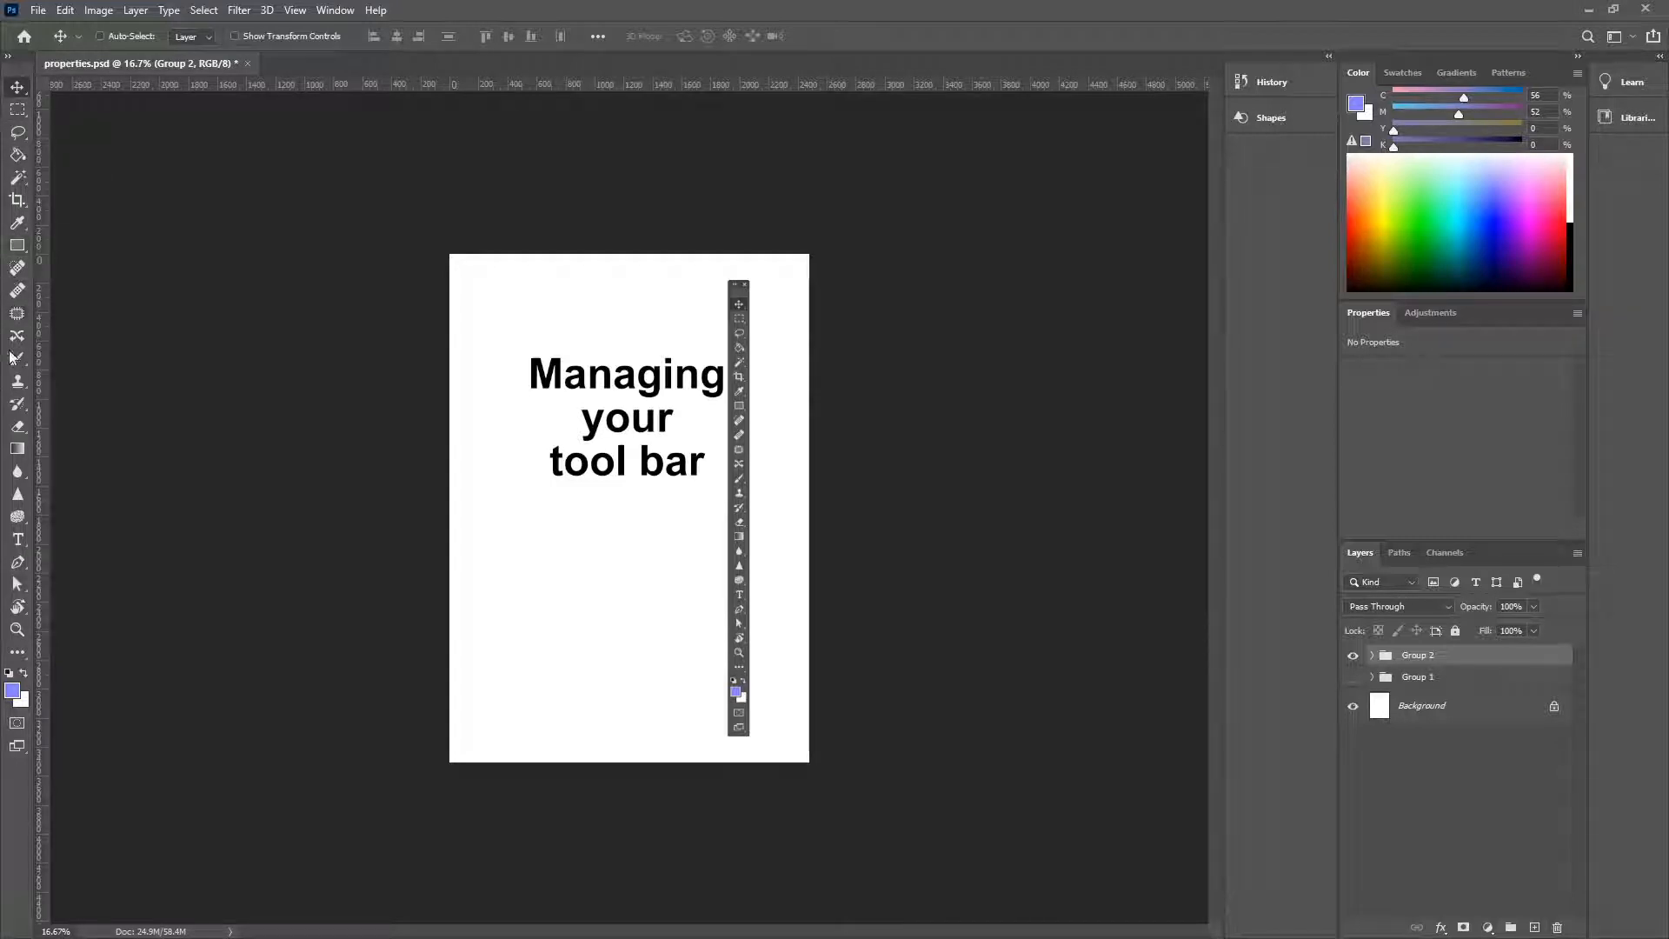
pyautogui.moveTo(17, 69); pyautogui.dragTo(1167, 108)
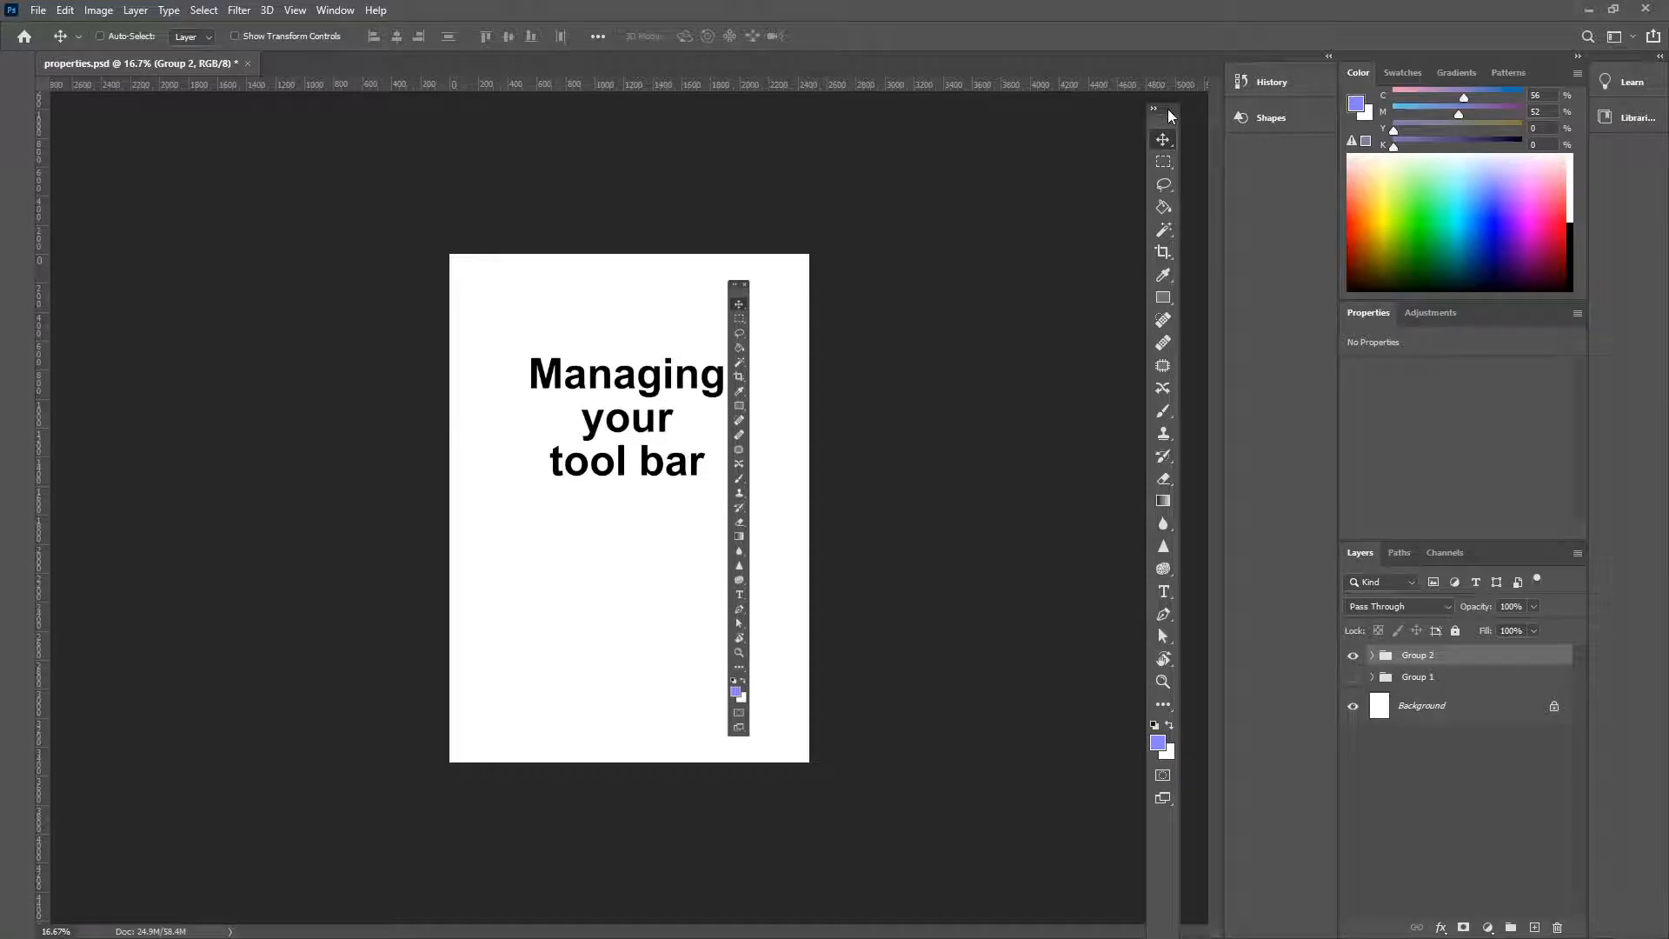
pyautogui.moveTo(1167, 108); pyautogui.dragTo(16, 84)
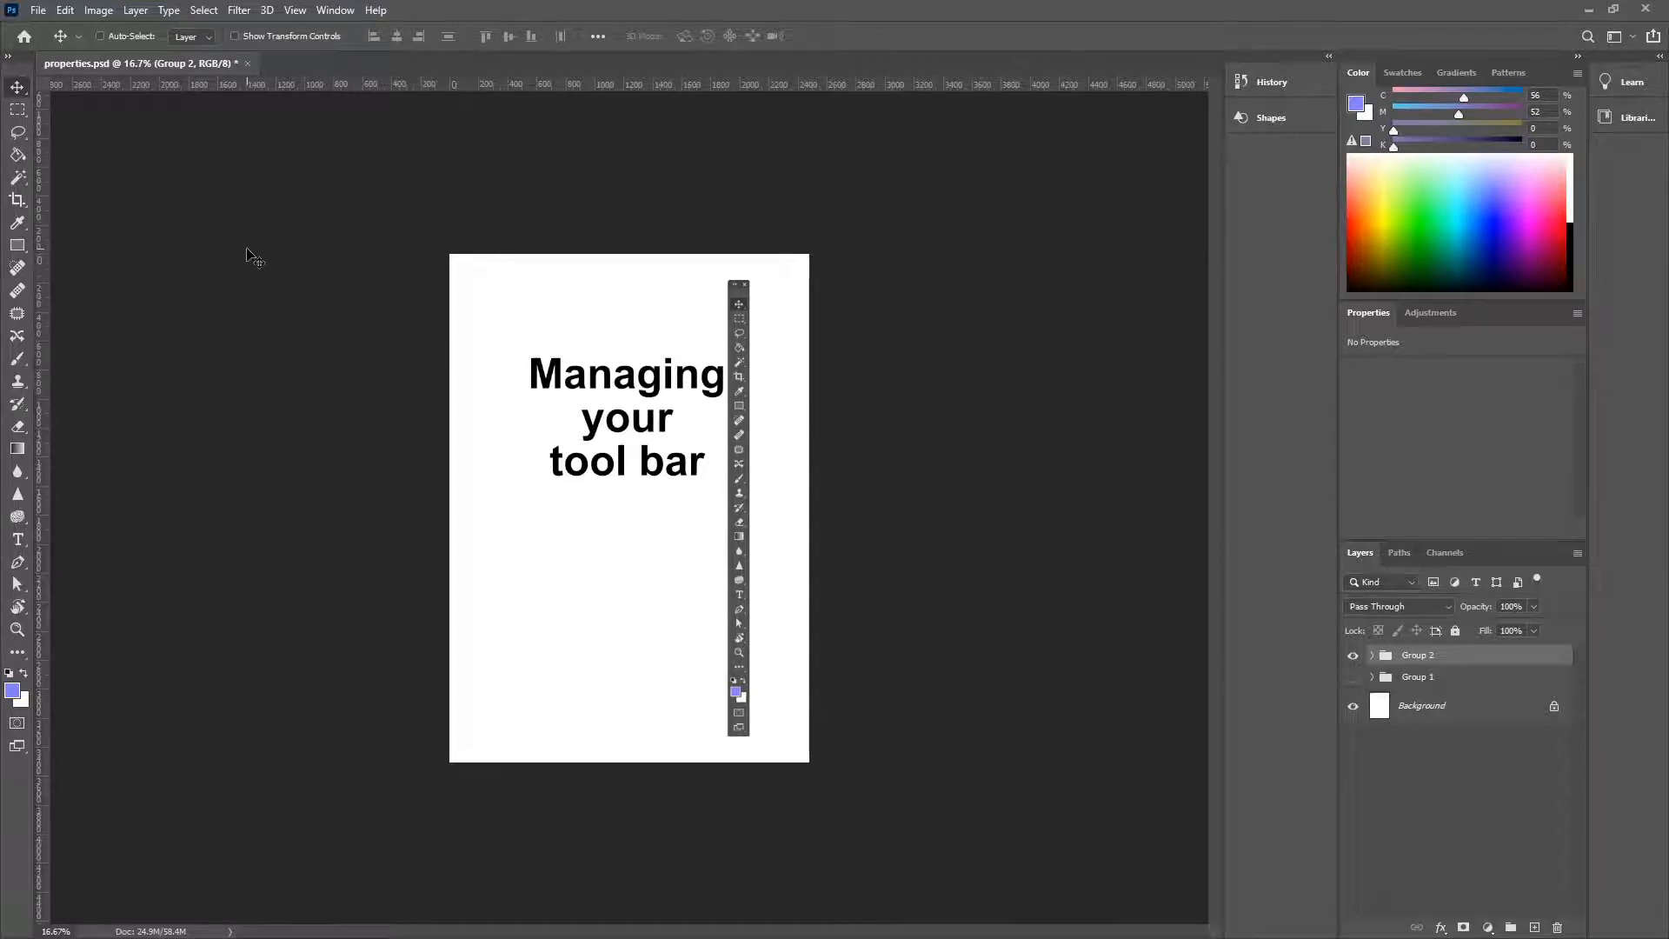
# Bring up the toolbar customization settings and examine the full list of toolbar tools alongside the extra tools.
pyautogui.click(68, 12)
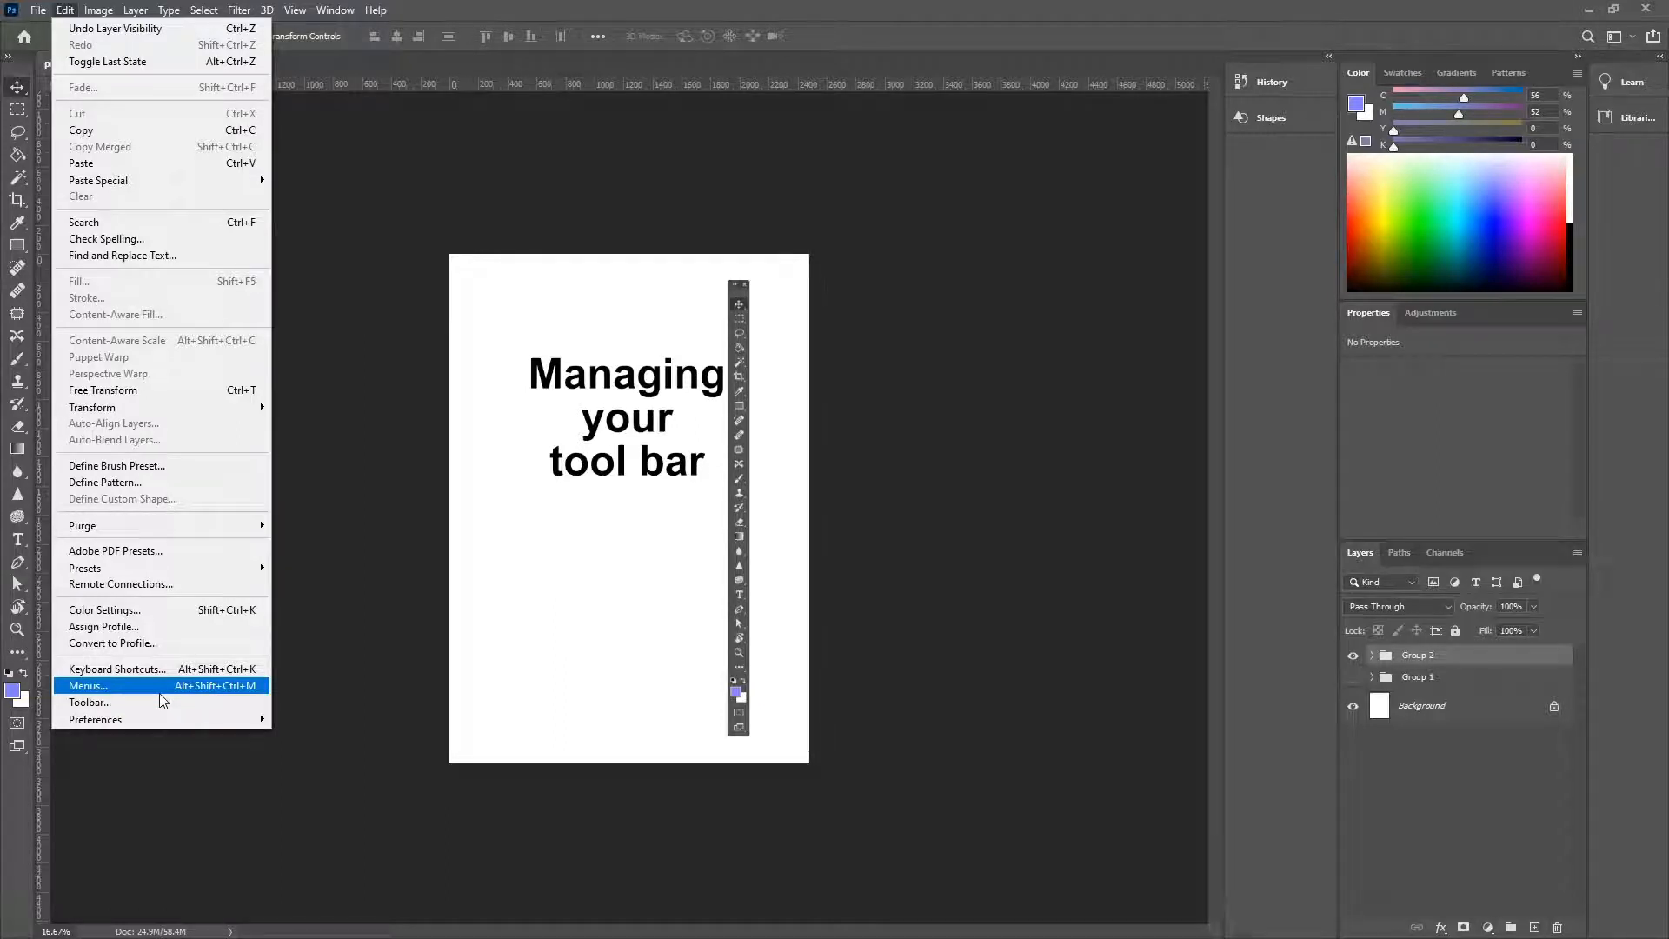
pyautogui.moveTo(139, 721)
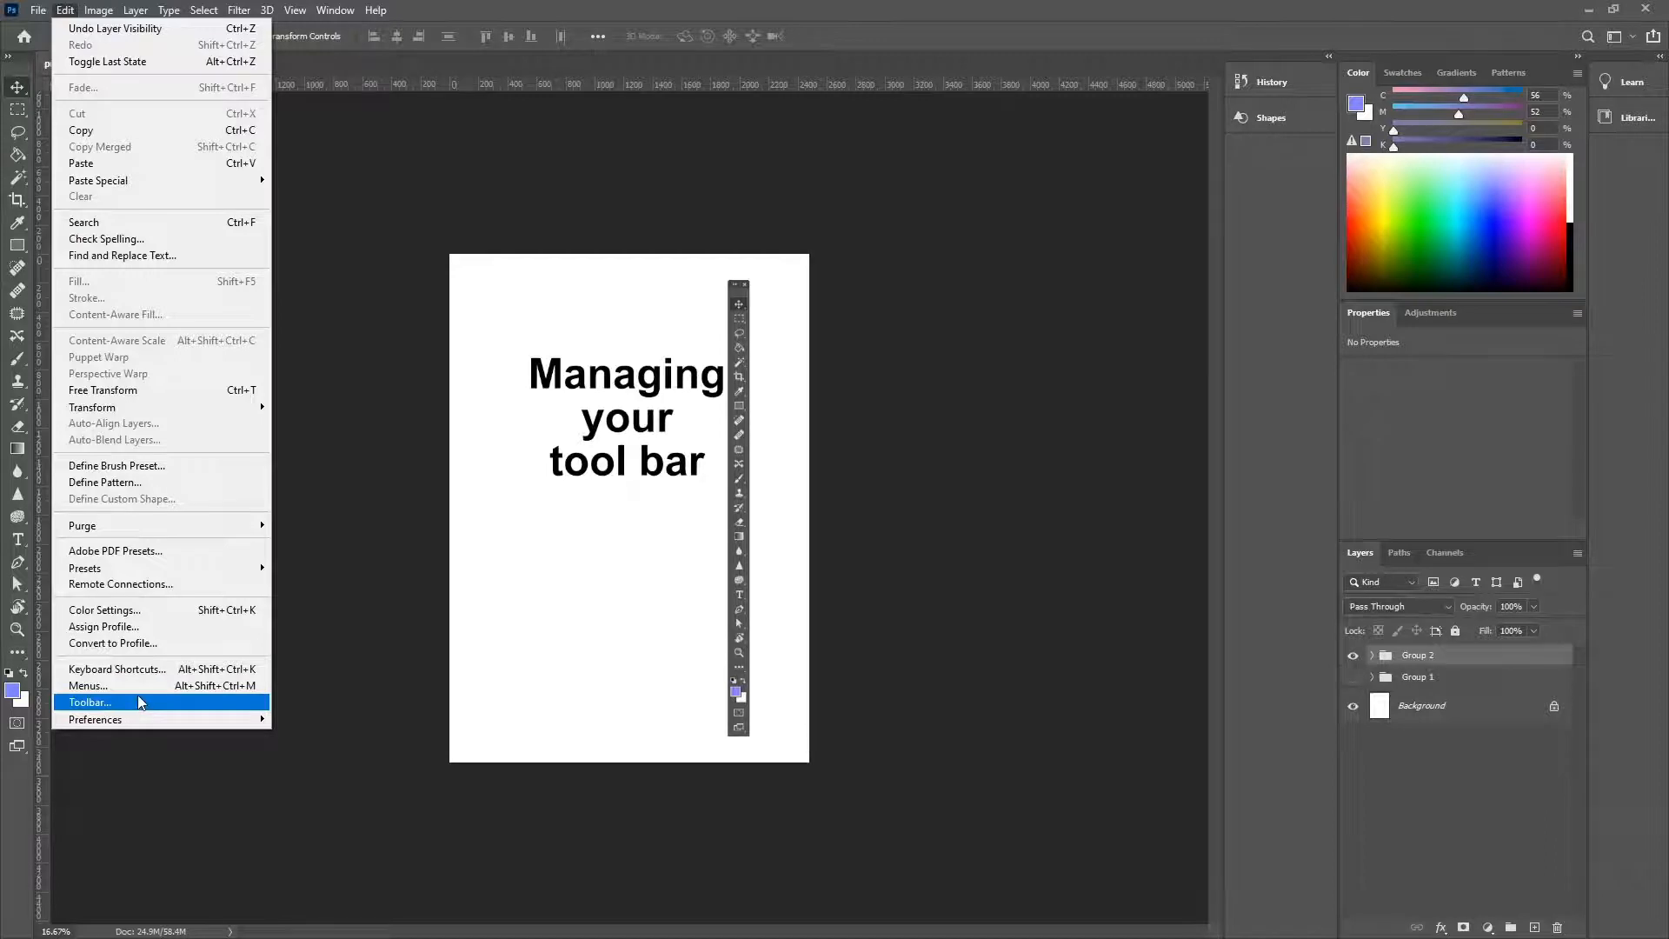
pyautogui.click(139, 704)
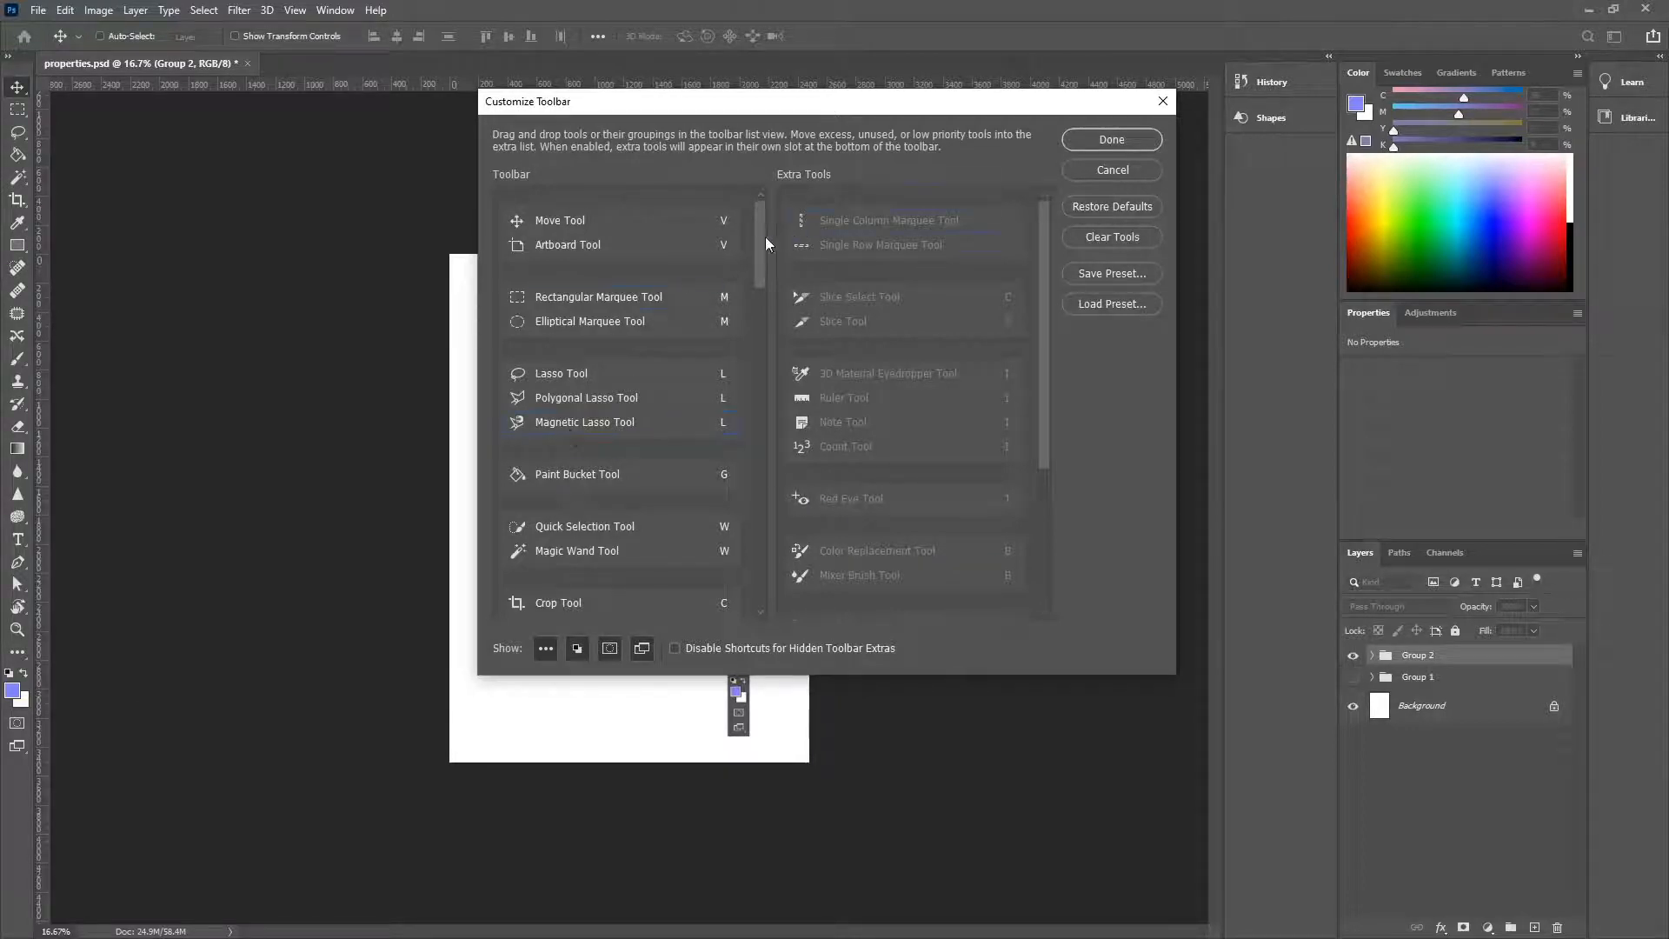
pyautogui.moveTo(760, 238)
pyautogui.mouseDown()
pyautogui.moveTo(778, 582)
pyautogui.moveTo(768, 244)
pyautogui.mouseUp()
pyautogui.moveTo(764, 221)
pyautogui.mouseDown()
pyautogui.moveTo(763, 252)
pyautogui.moveTo(772, 206)
pyautogui.mouseUp()
pyautogui.moveTo(763, 223); pyautogui.dragTo(715, 229)
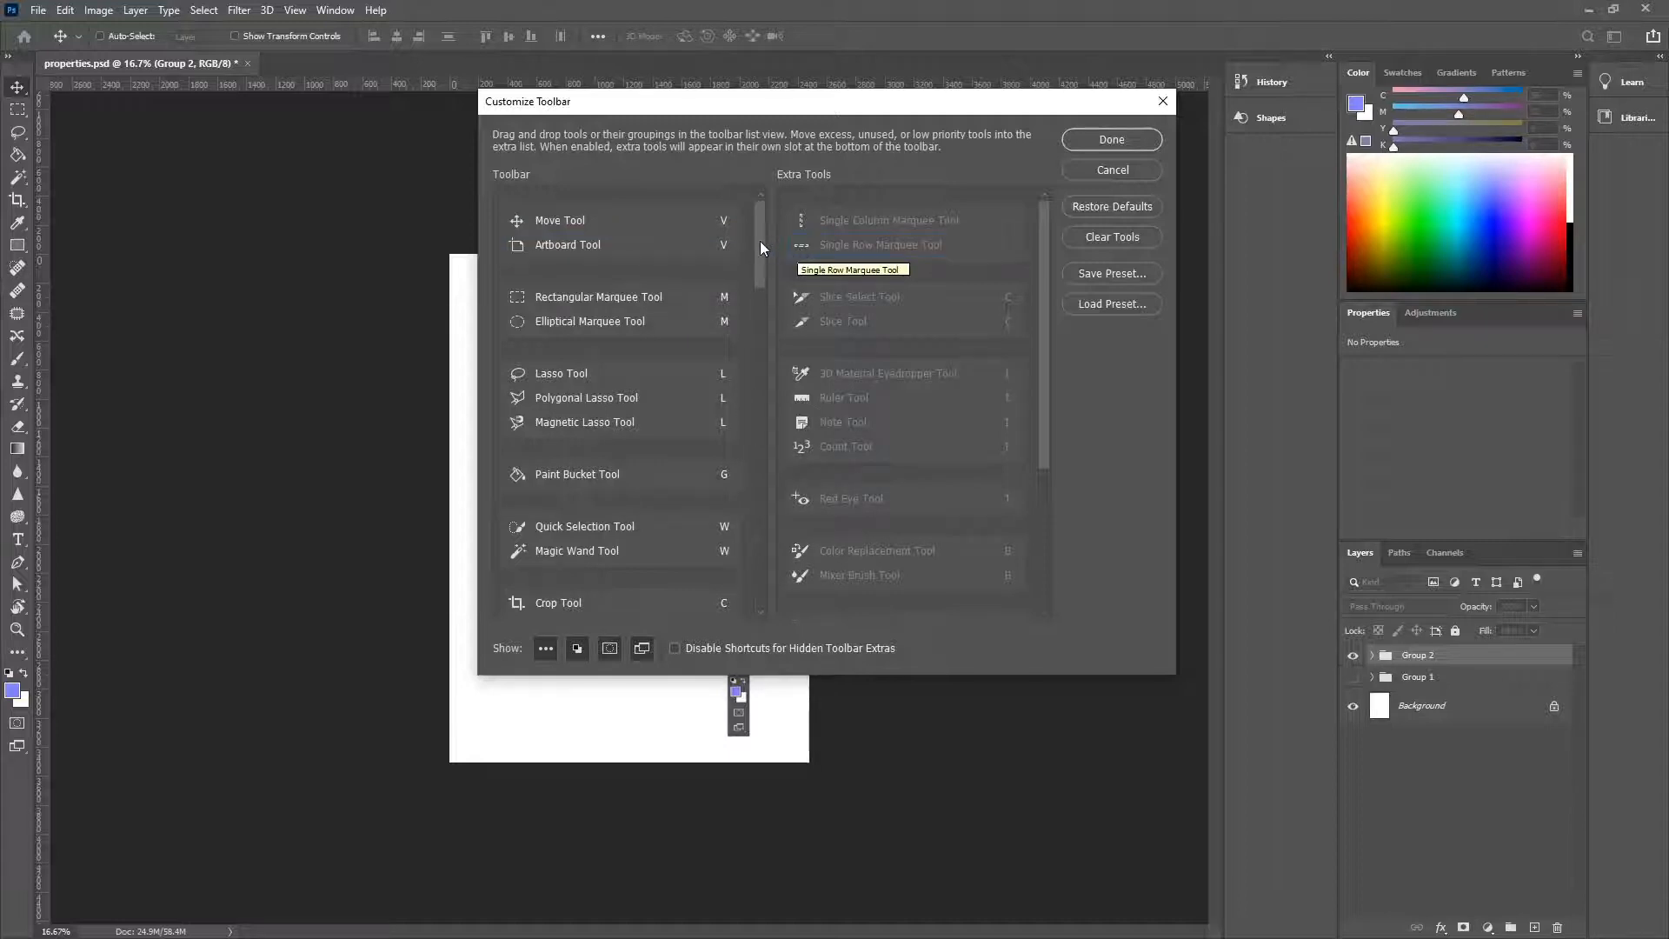
pyautogui.moveTo(766, 243); pyautogui.dragTo(764, 267)
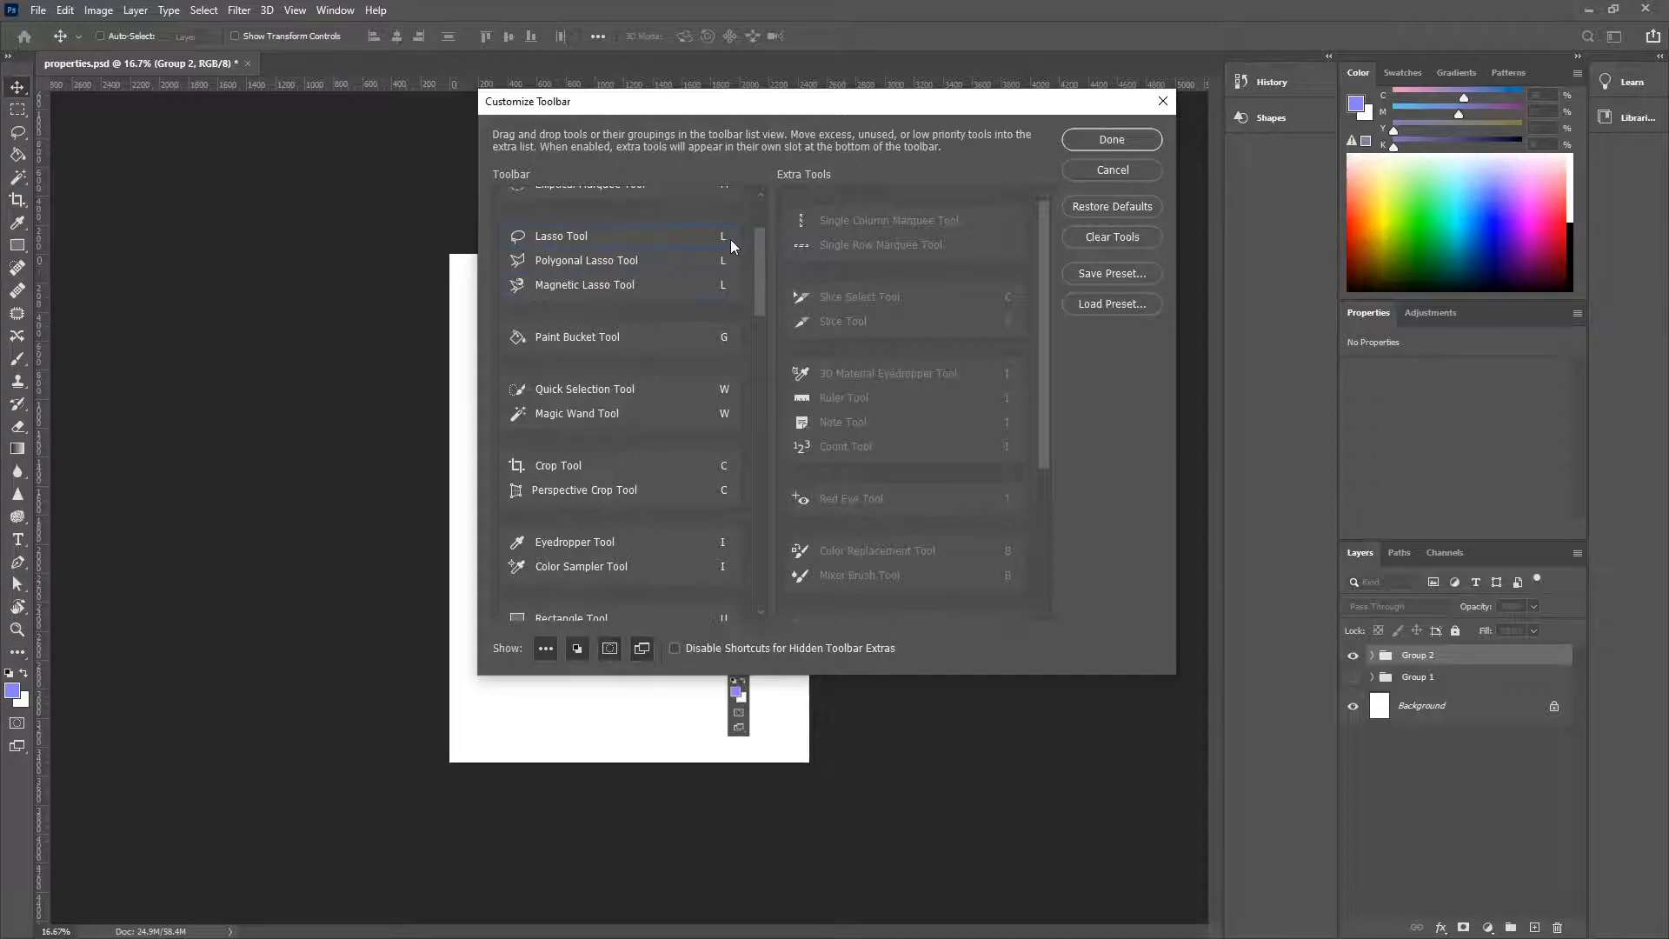
pyautogui.scroll(-1, 763, 316)
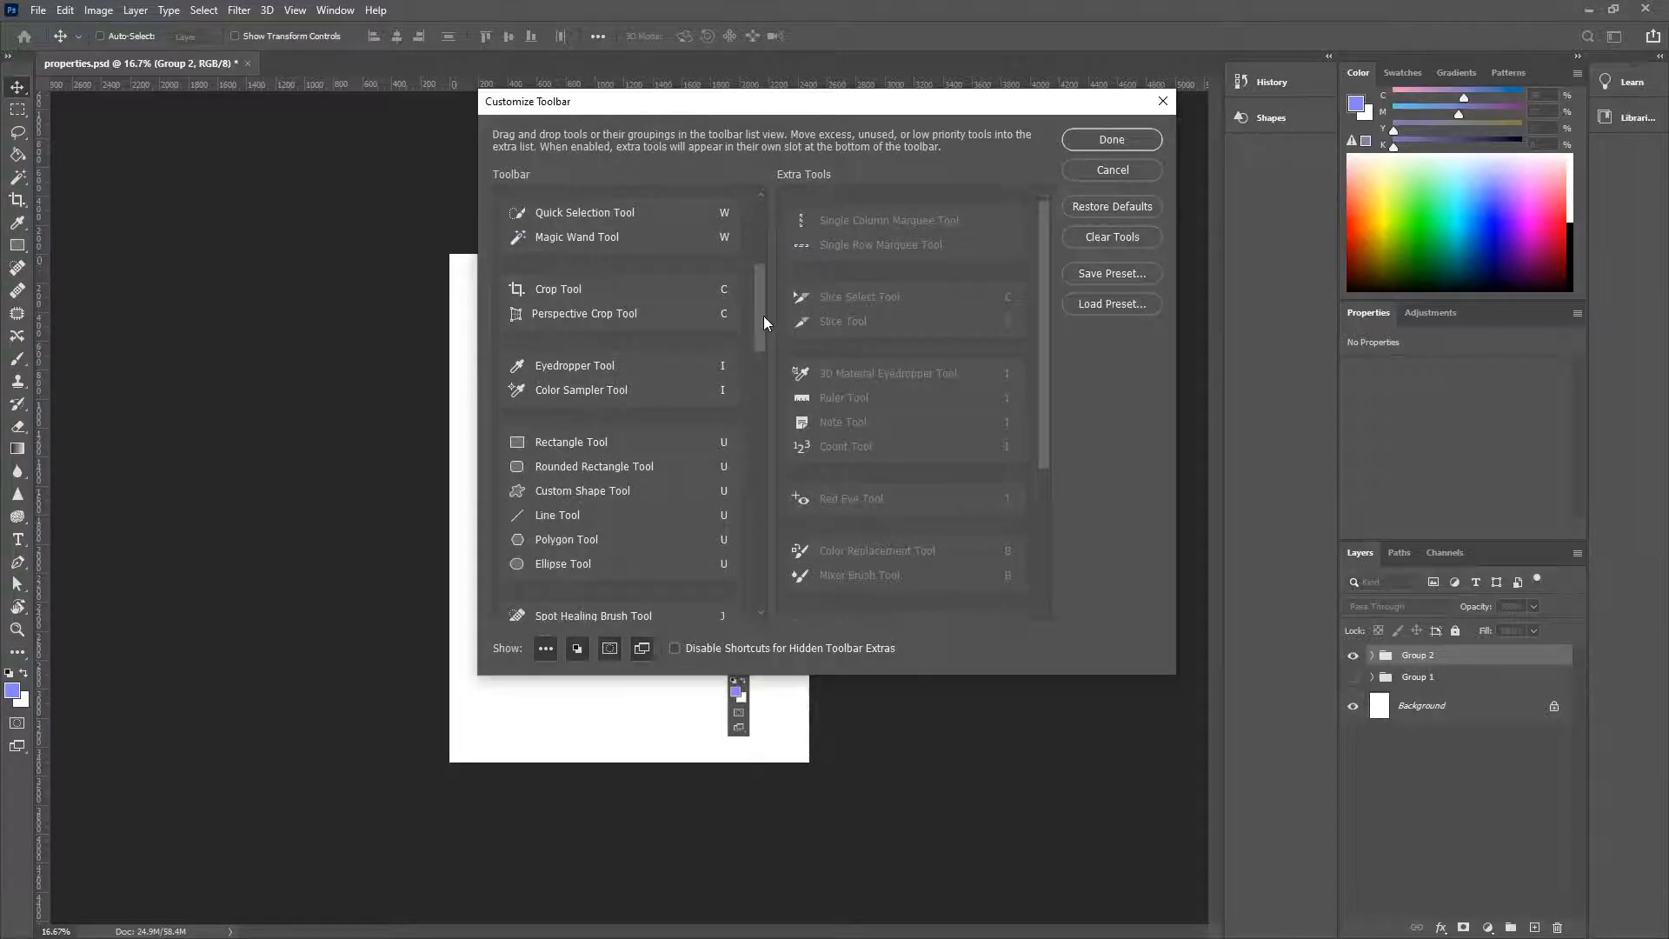
pyautogui.moveTo(764, 315); pyautogui.dragTo(757, 354)
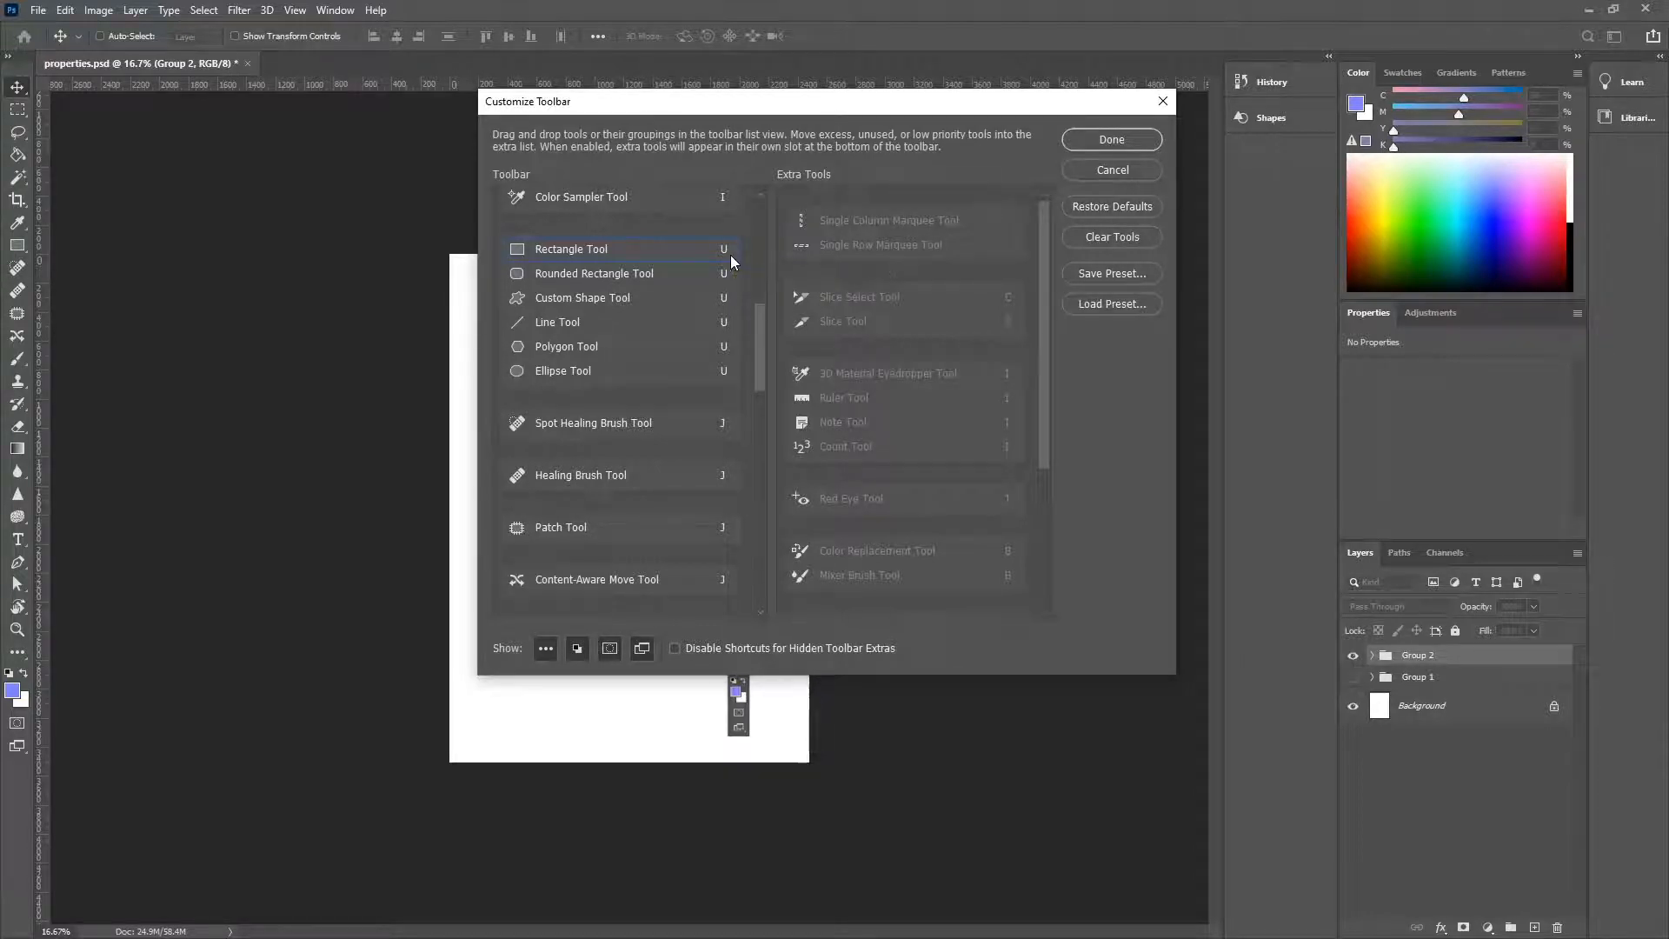
pyautogui.moveTo(765, 320)
pyautogui.mouseDown()
pyautogui.moveTo(752, 212)
pyautogui.moveTo(780, 537)
pyautogui.moveTo(773, 506)
pyautogui.mouseUp()
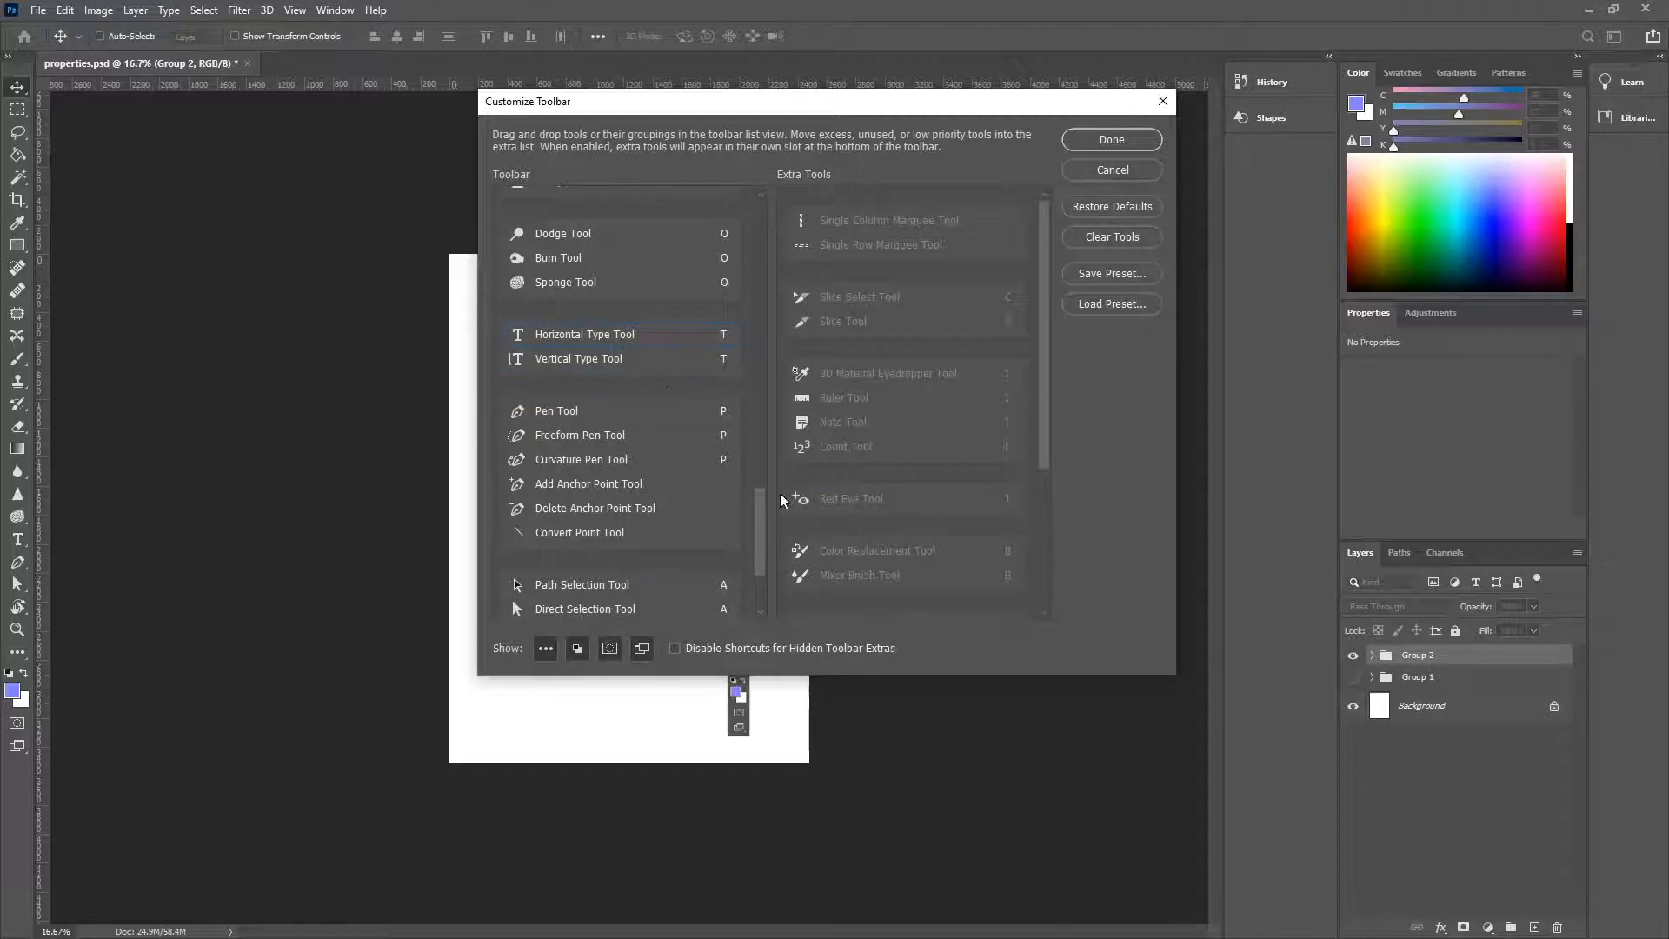
pyautogui.moveTo(760, 504); pyautogui.dragTo(760, 473)
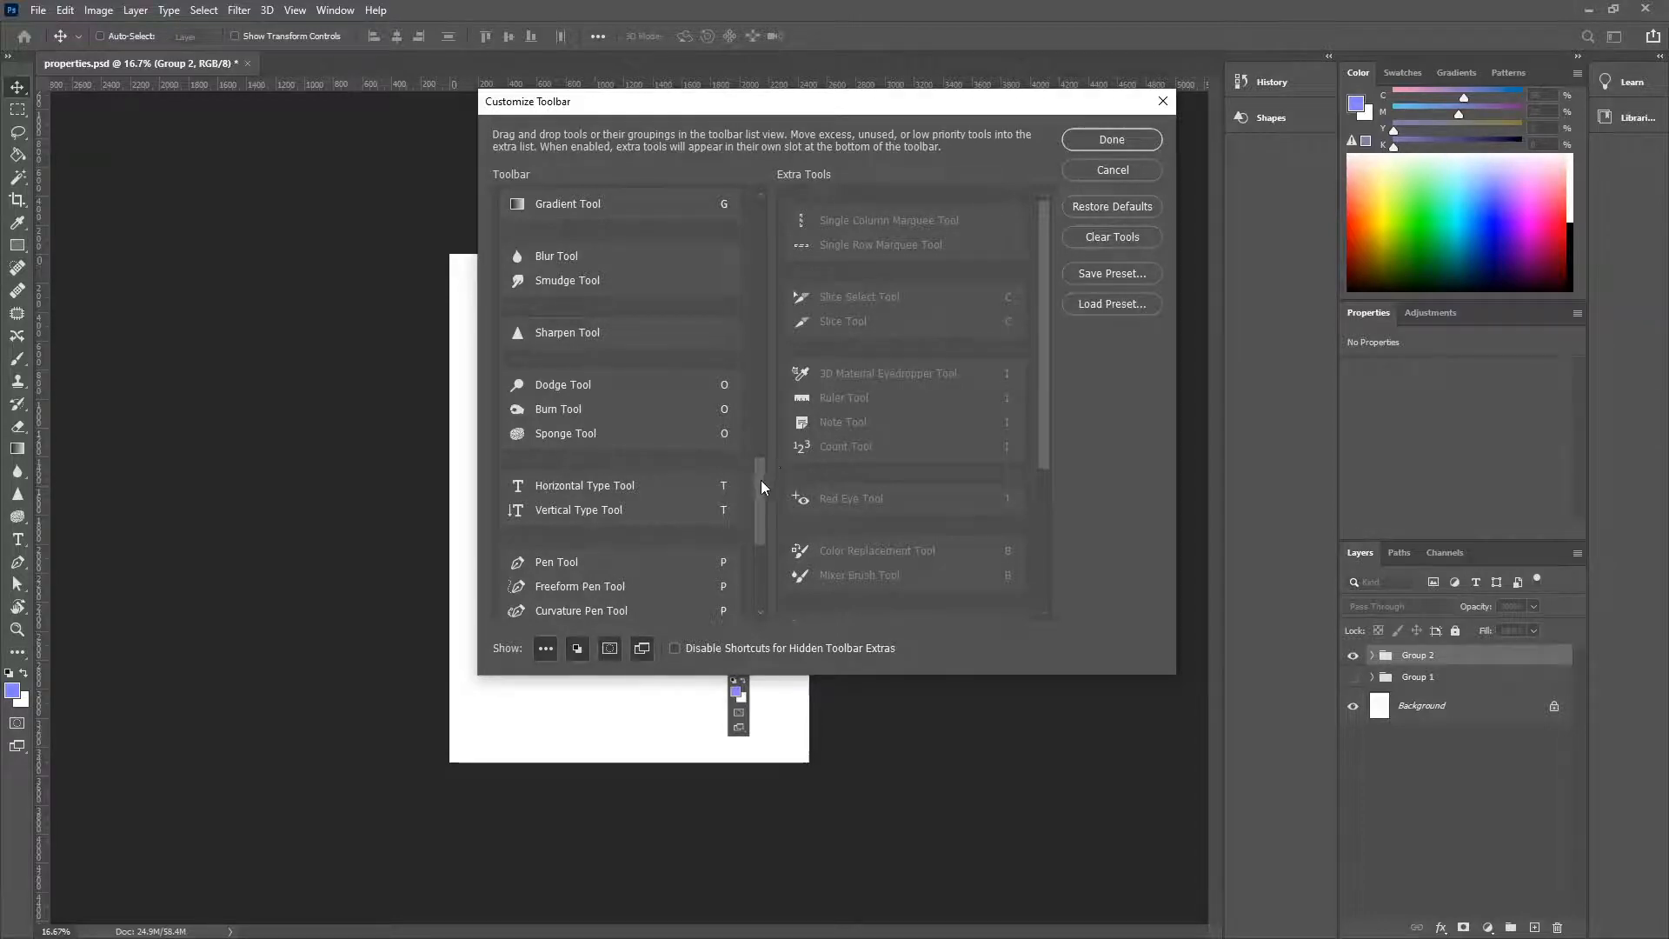
pyautogui.moveTo(760, 480); pyautogui.dragTo(763, 216)
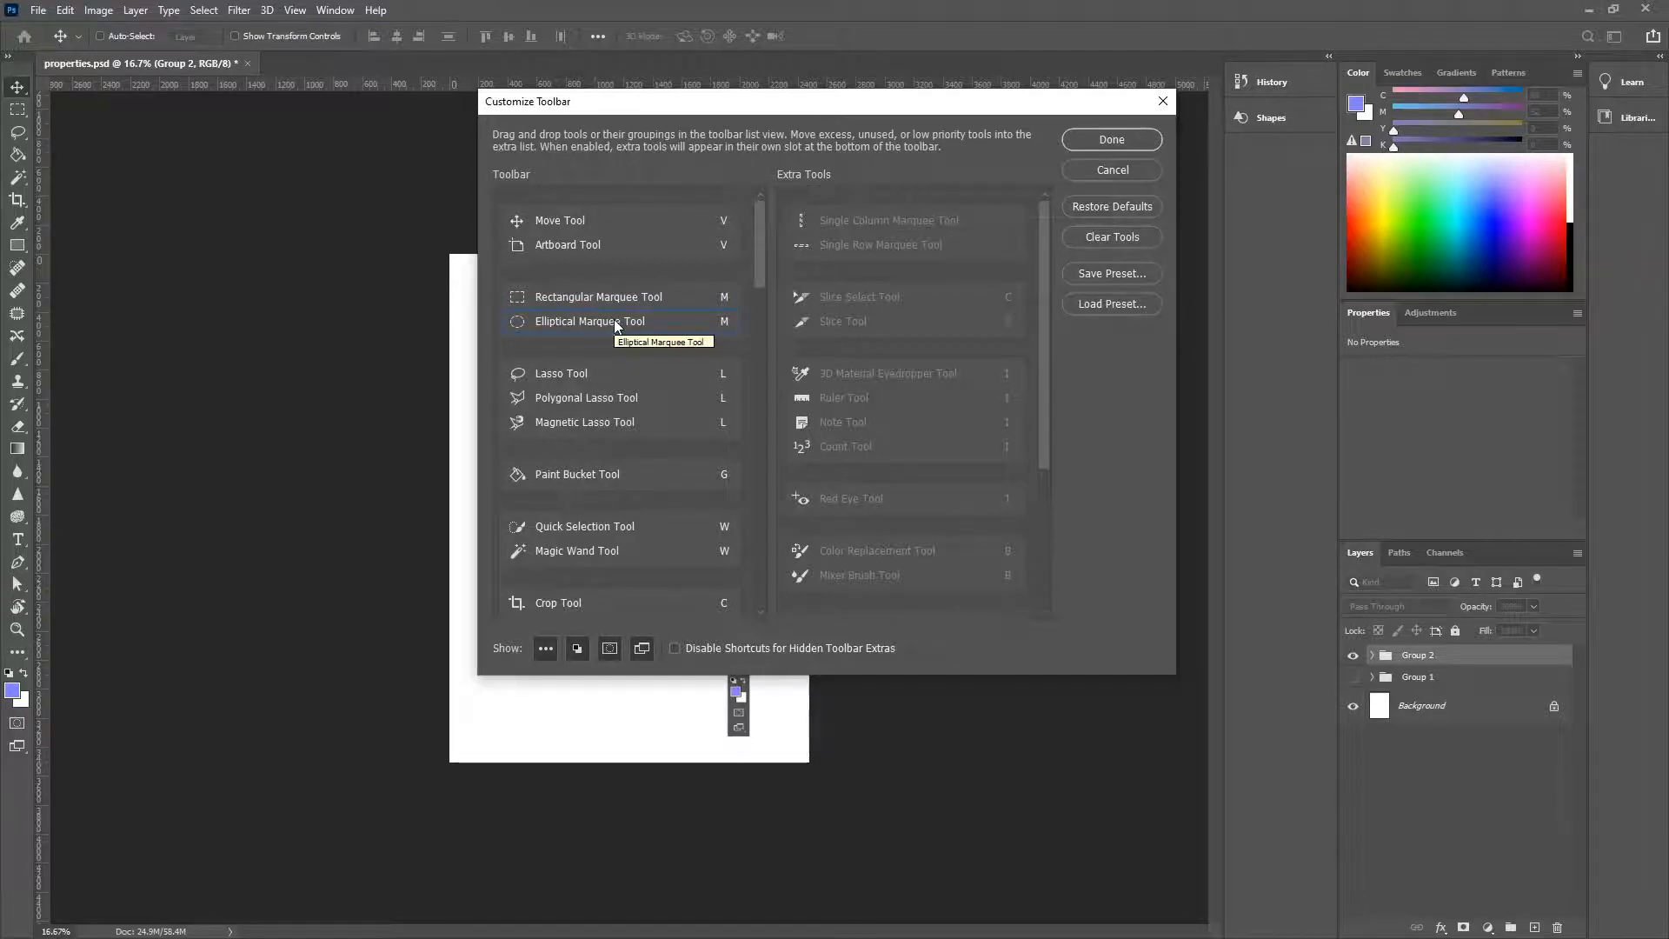
# Examine how the marquee, lasso, selection, crop and shape tools are grouped with their shortcuts, and close the customization settings.
pyautogui.scroll(-1, 661, 405)
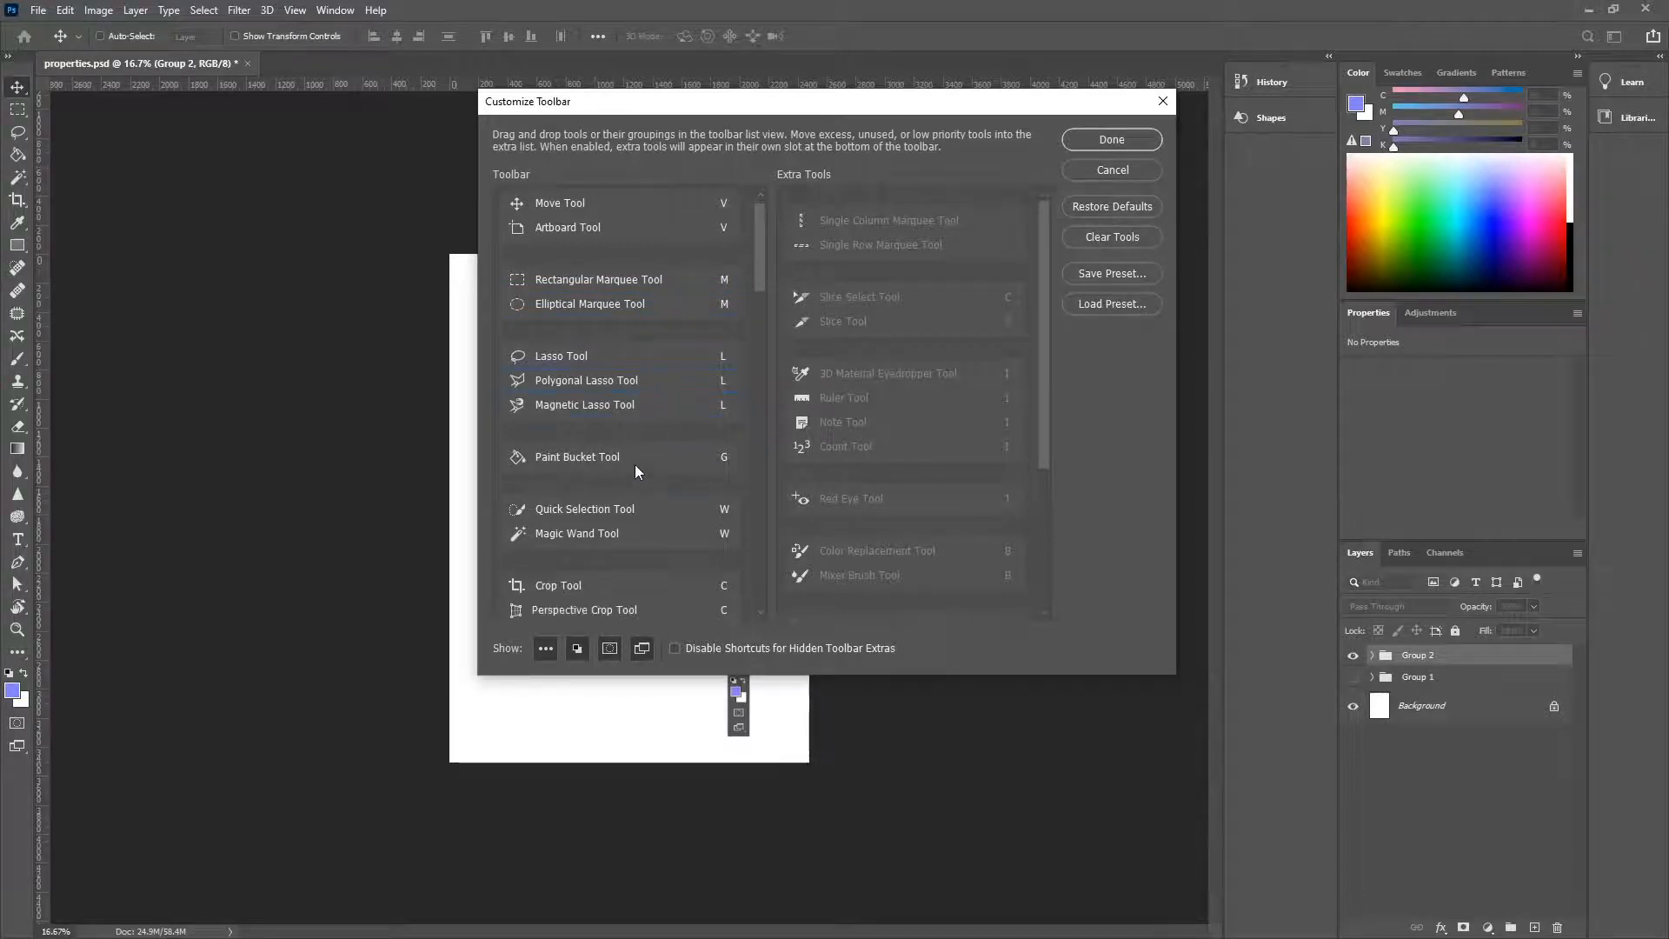
pyautogui.scroll(-4, 634, 467)
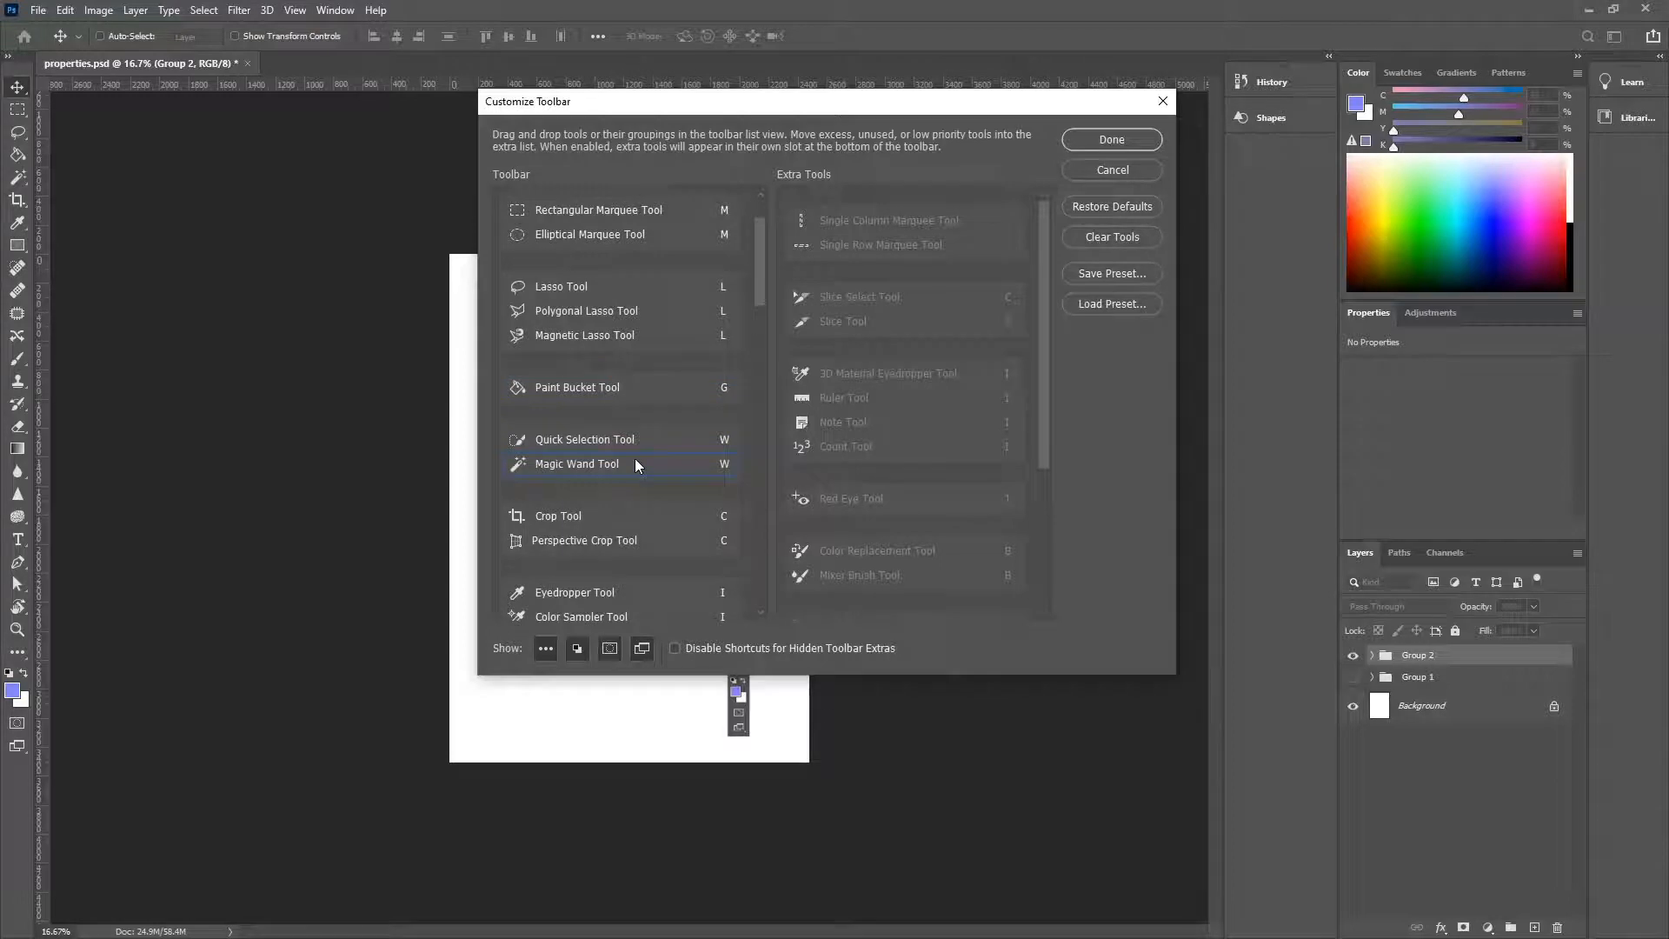
pyautogui.scroll(-1, 639, 470)
pyautogui.scroll(6, 639, 462)
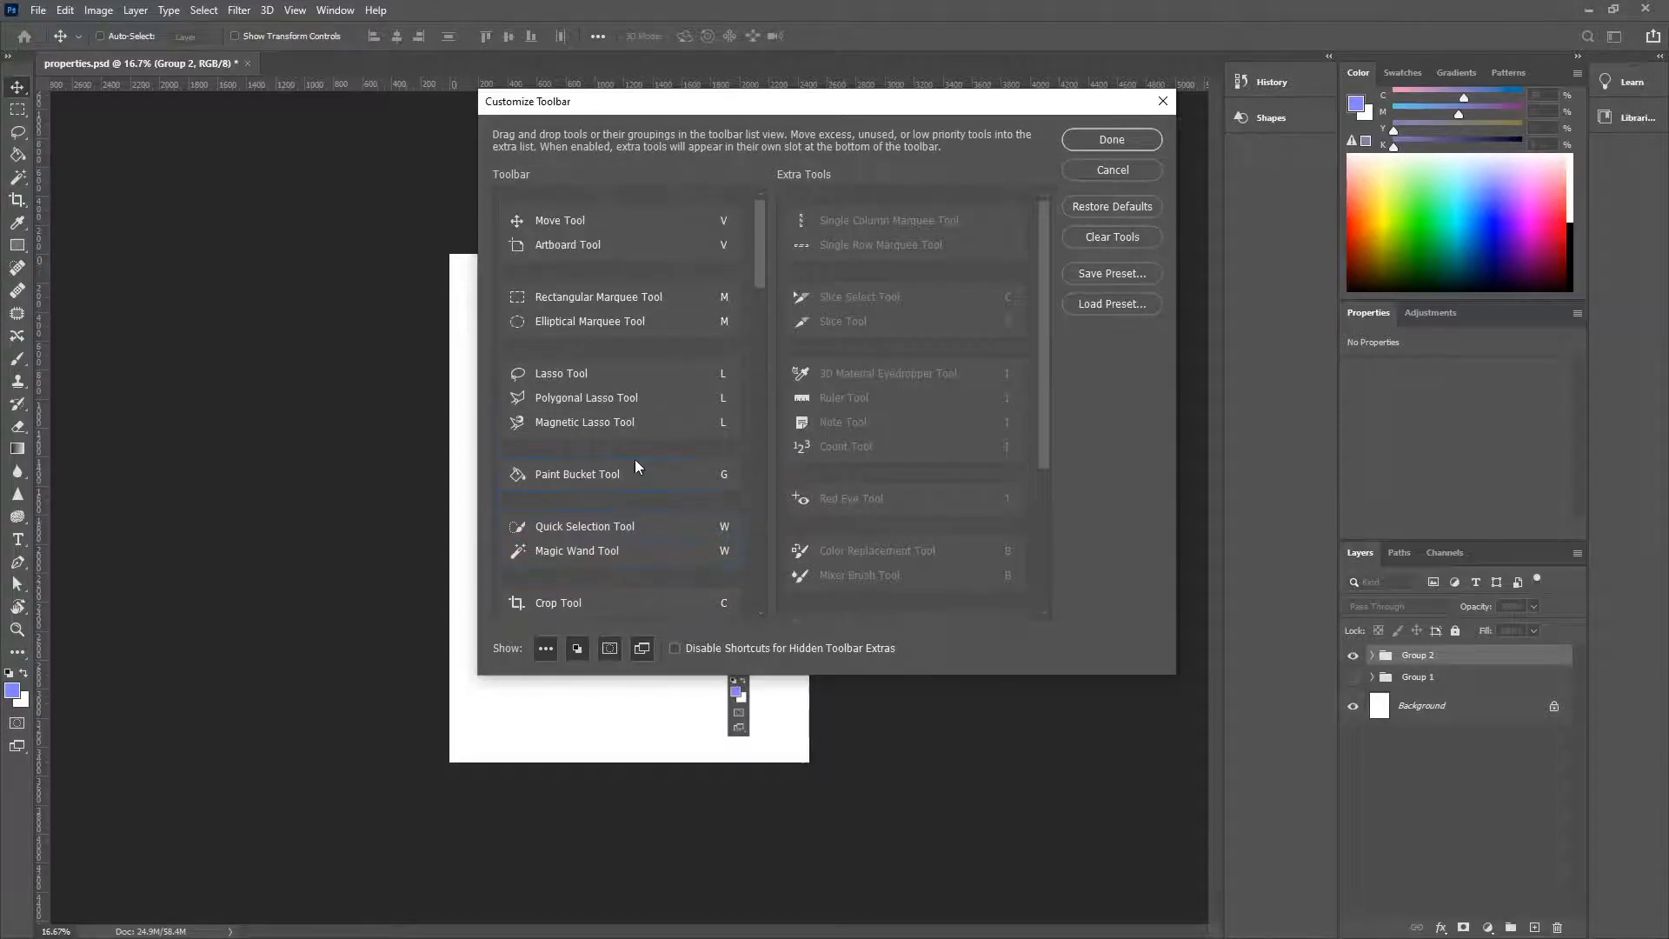
pyautogui.scroll(-5, 699, 410)
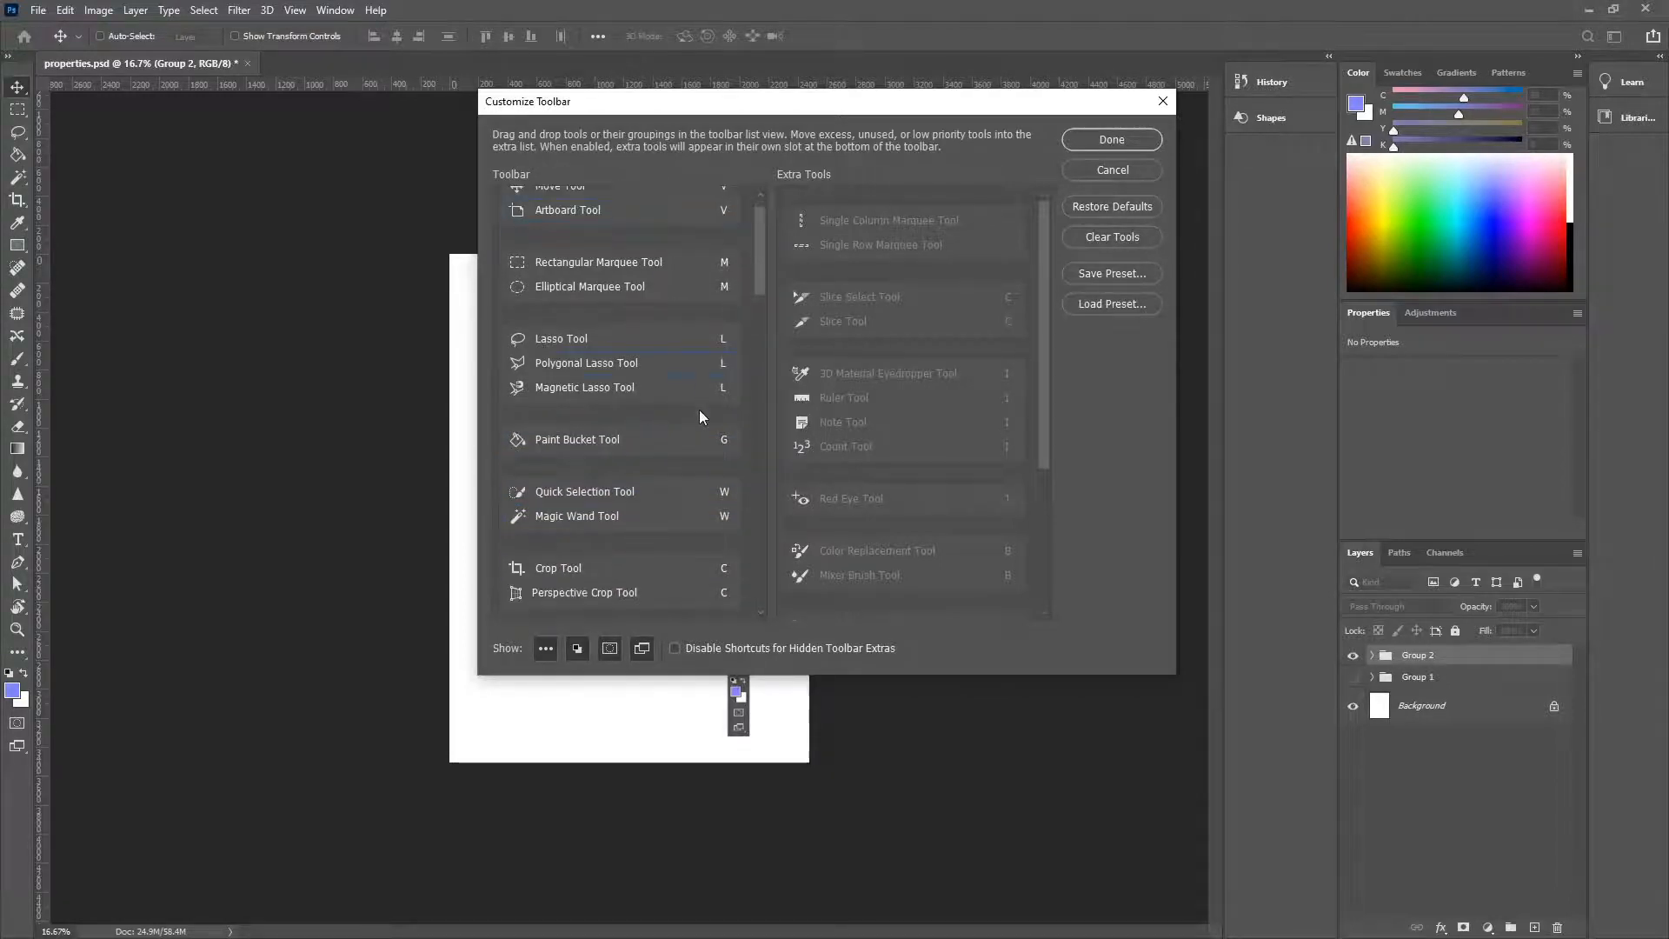
pyautogui.scroll(-1, 646, 464)
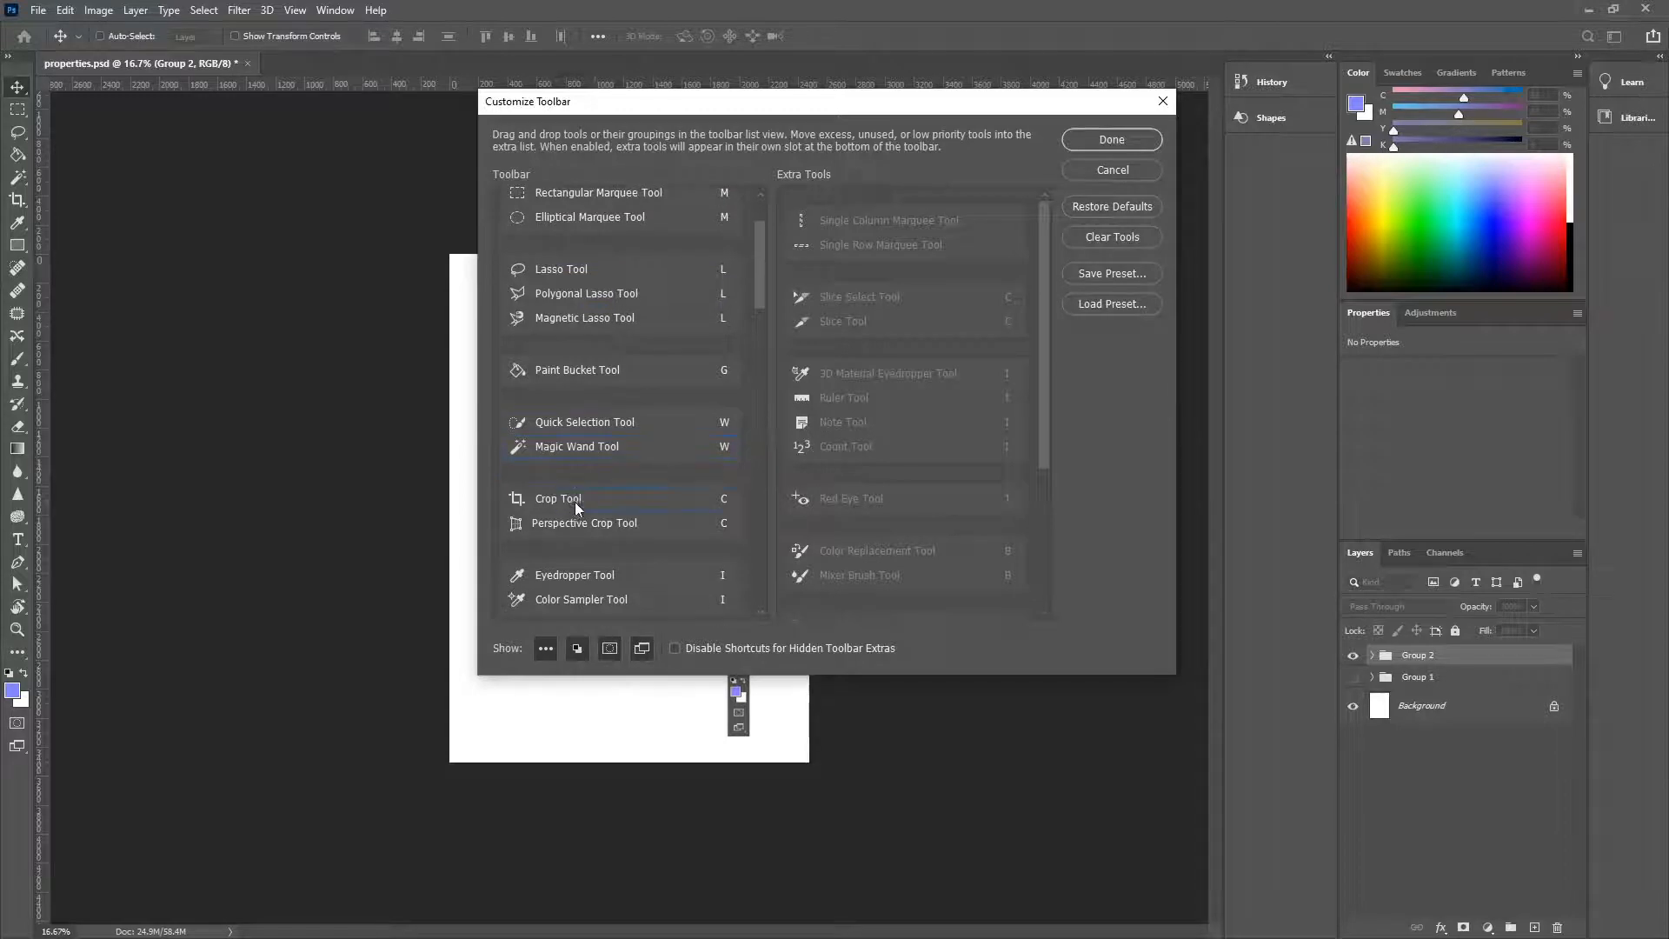
pyautogui.scroll(-2, 576, 503)
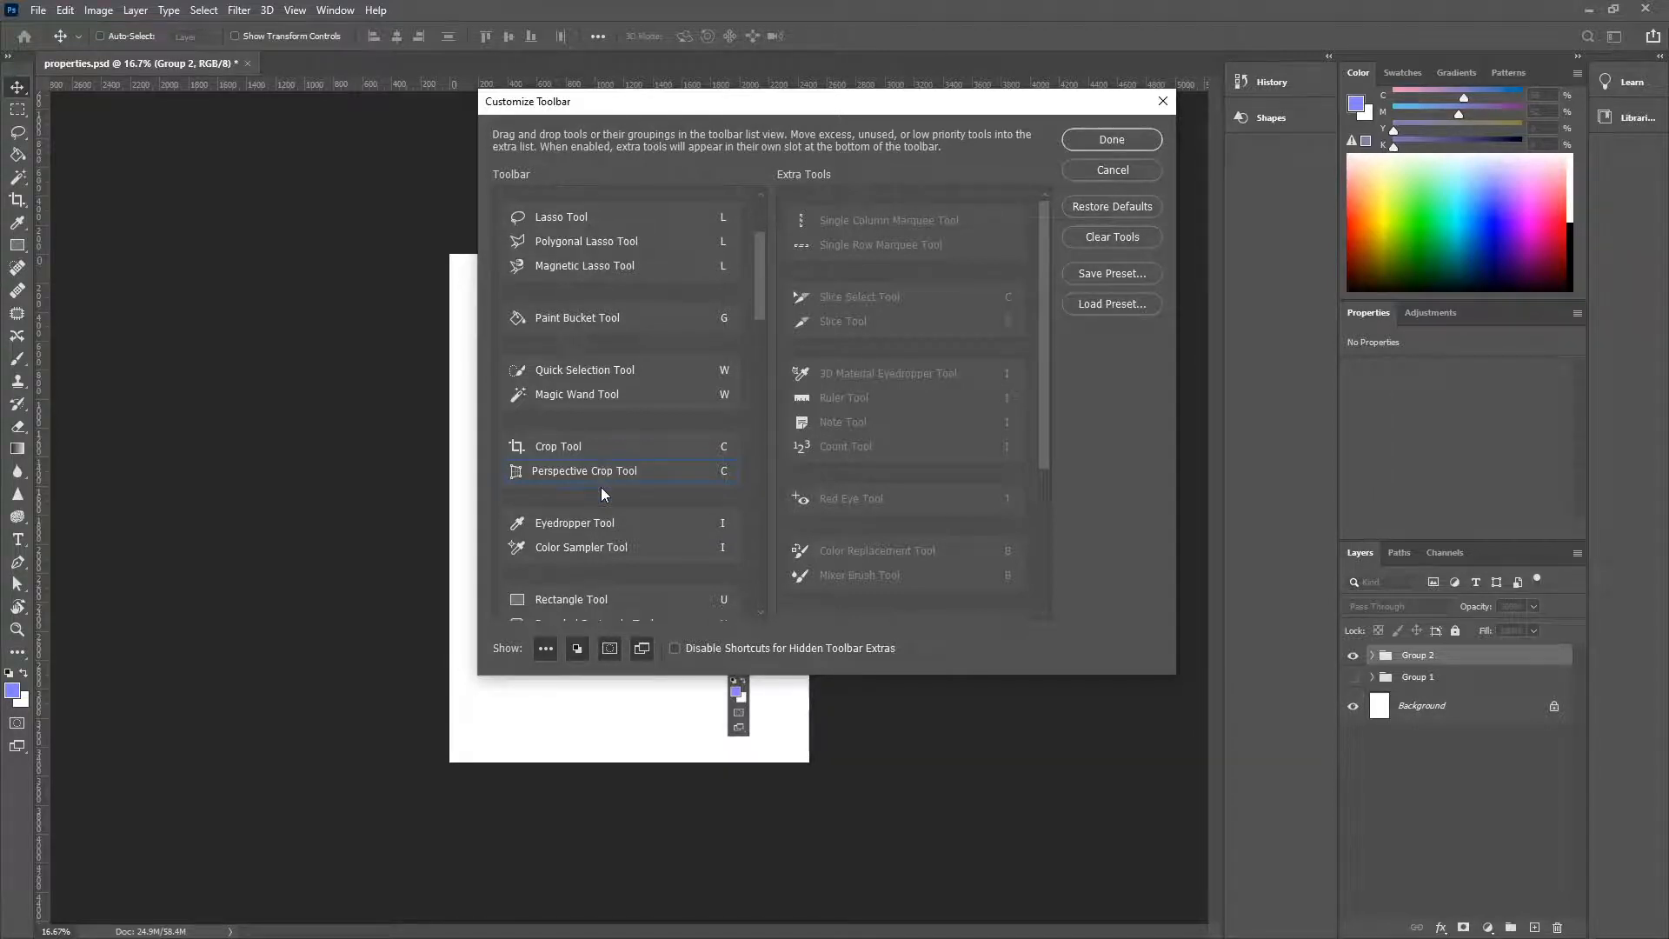
pyautogui.scroll(1, 602, 487)
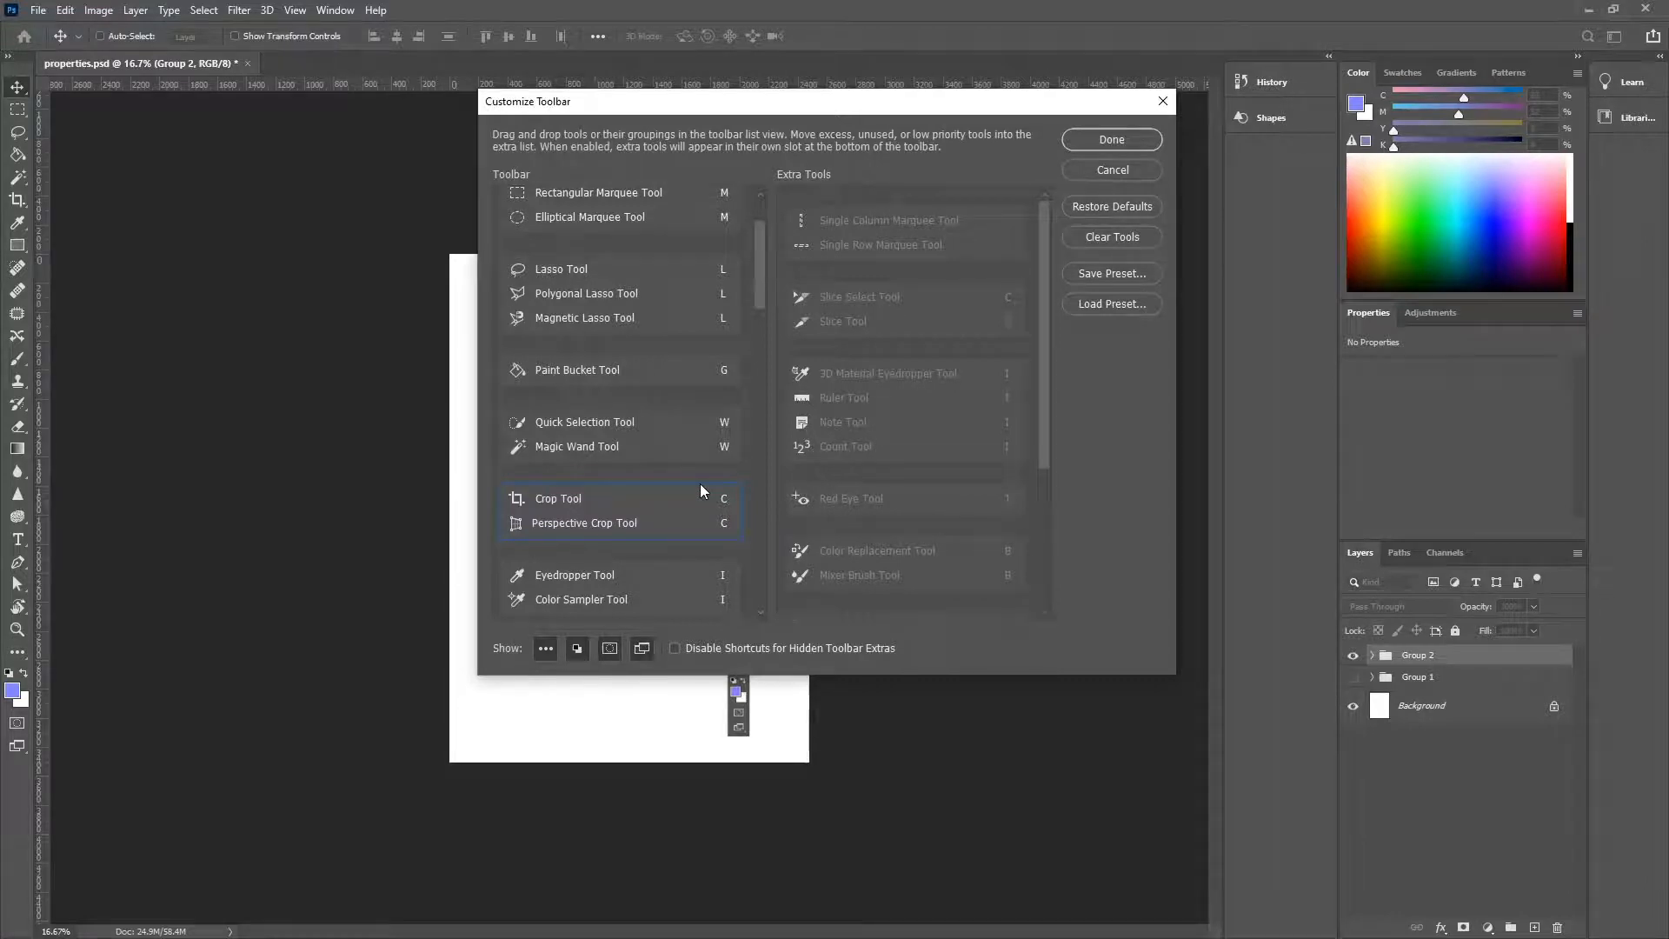
pyautogui.scroll(-4, 702, 487)
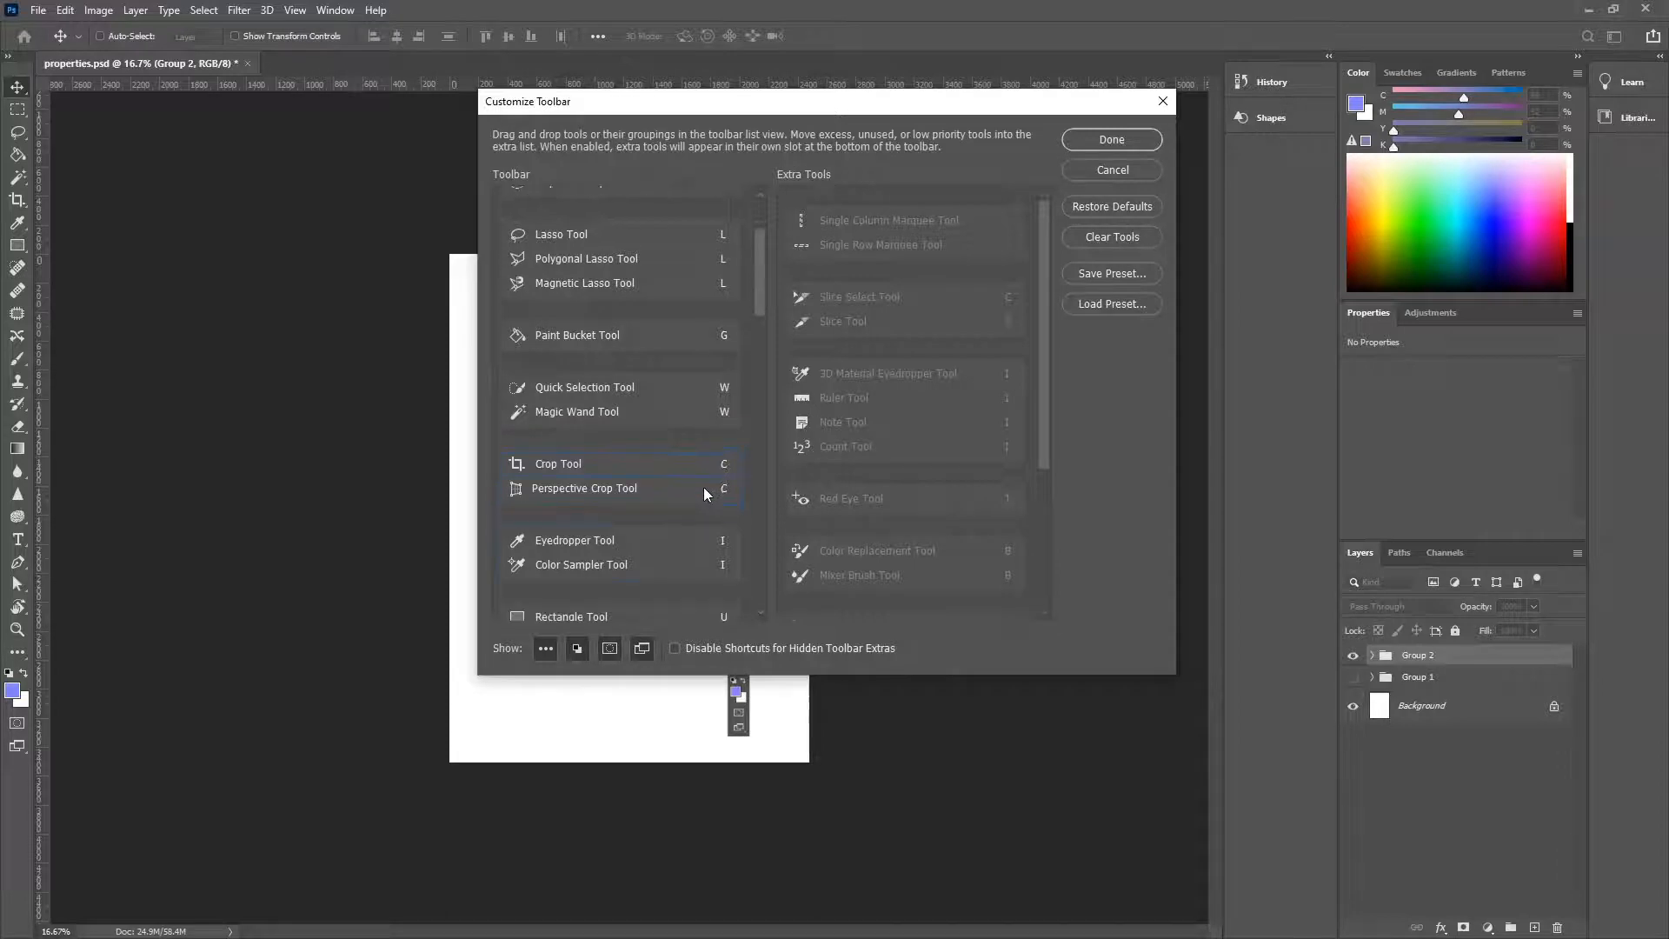
pyautogui.scroll(-5, 668, 569)
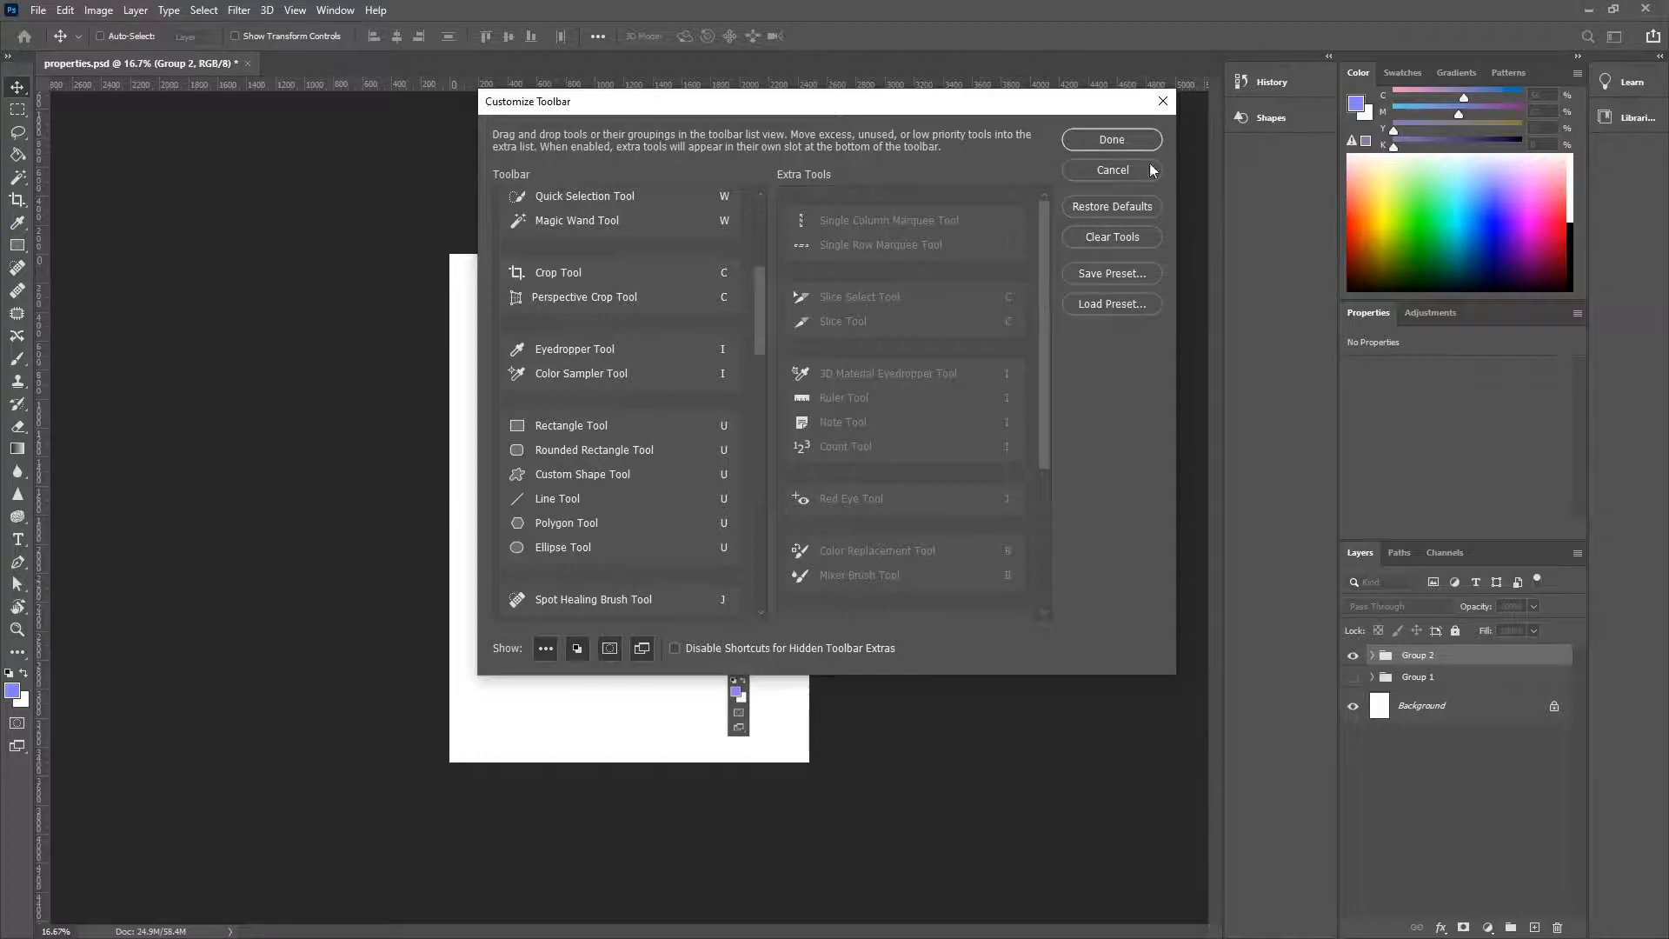
pyautogui.click(1163, 102)
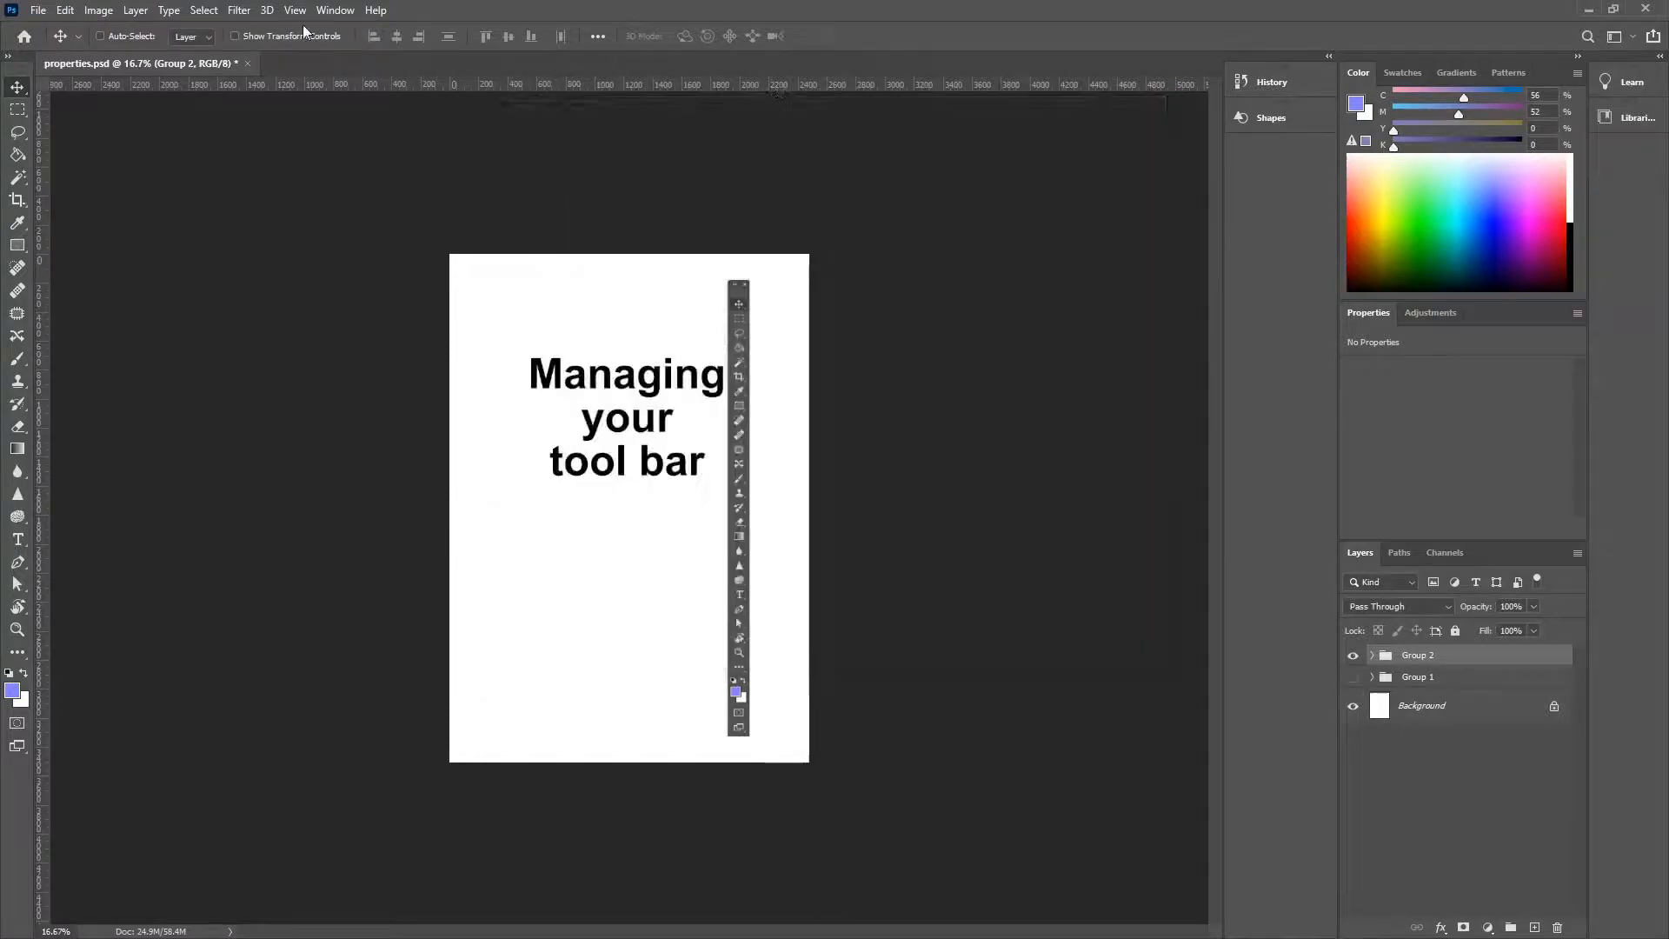
# Reopen the toolbar customization settings, and try adding the Frame Tool near the lasso tools before returning it to the extra tools.
pyautogui.click(68, 11)
pyautogui.click(174, 702)
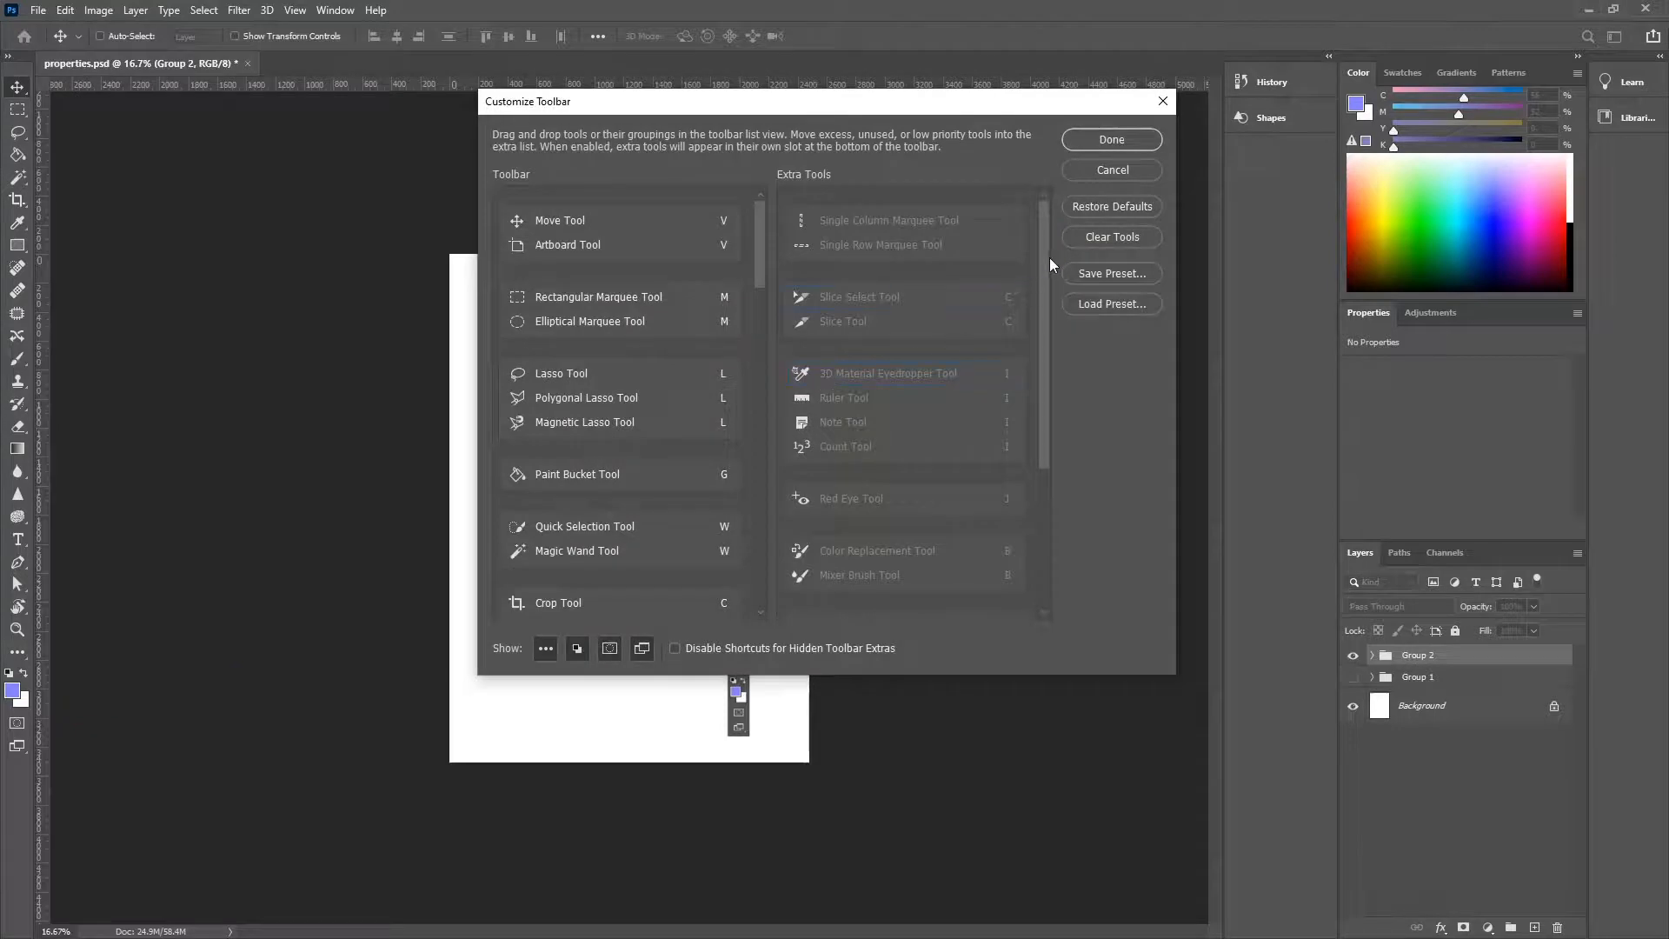
pyautogui.moveTo(1051, 257); pyautogui.dragTo(1047, 440)
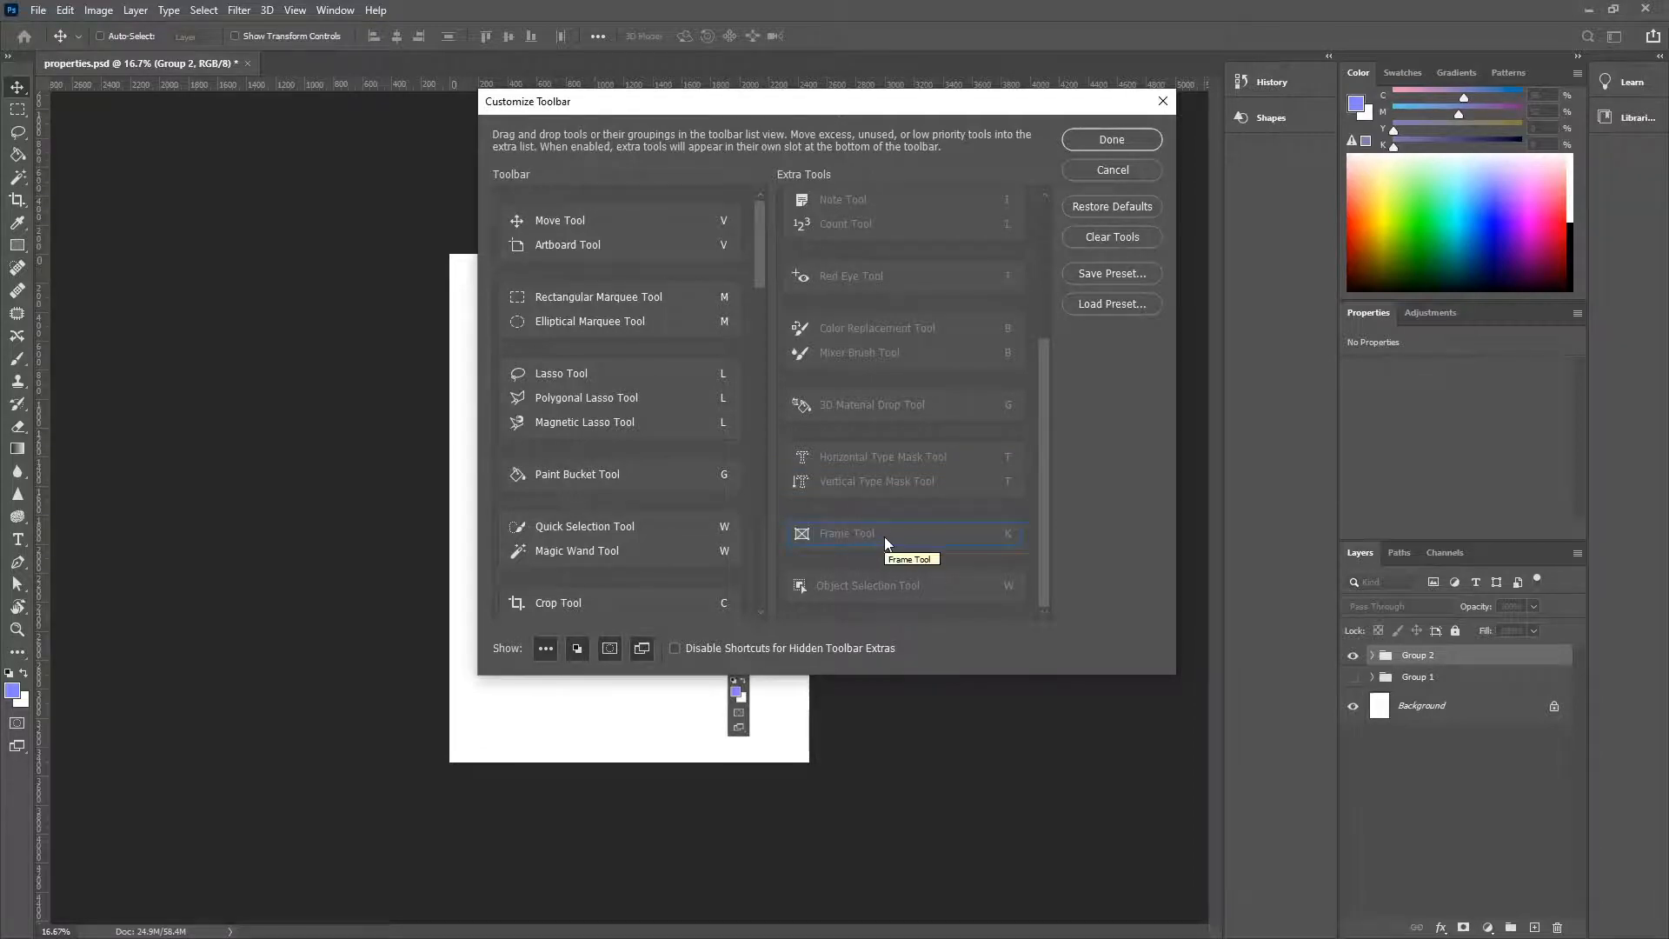
pyautogui.moveTo(887, 543)
pyautogui.mouseDown()
pyautogui.moveTo(728, 500)
pyautogui.moveTo(639, 348)
pyautogui.moveTo(640, 313)
pyautogui.moveTo(633, 399)
pyautogui.moveTo(634, 327)
pyautogui.moveTo(646, 375)
pyautogui.moveTo(775, 386)
pyautogui.moveTo(695, 380)
pyautogui.mouseUp()
pyautogui.moveTo(578, 375); pyautogui.dragTo(876, 434)
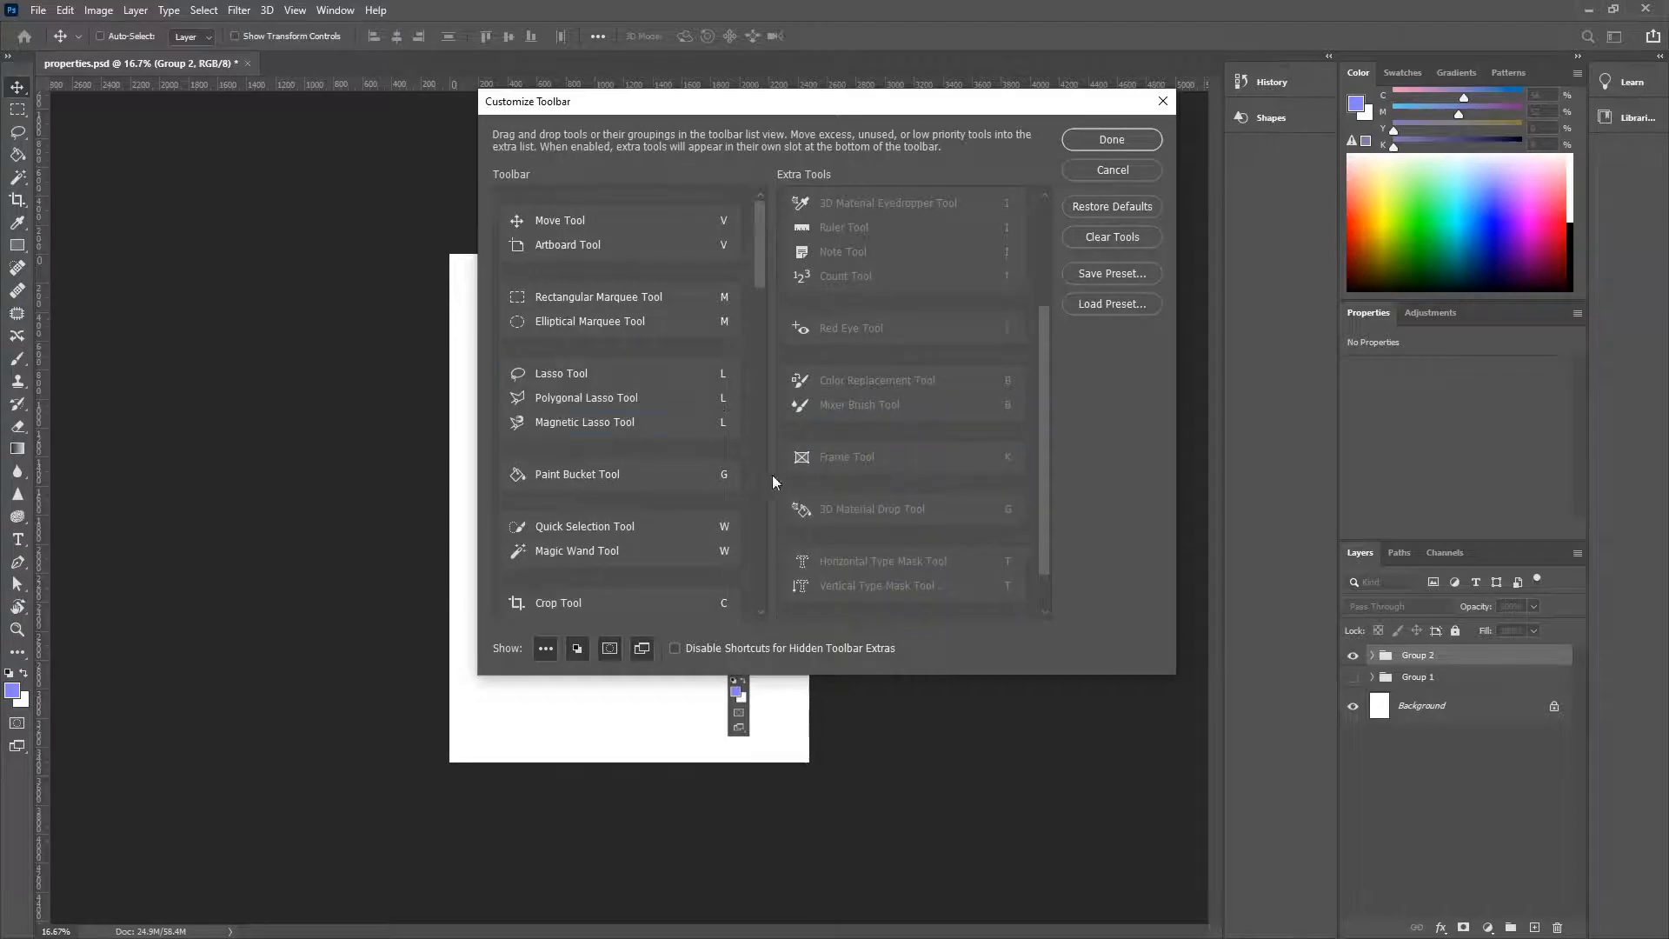
# Move the Mixer Brush Tool from the extra tools into the toolbar group holding the Brush Tool and Pencil Tool.
pyautogui.scroll(-1, 696, 429)
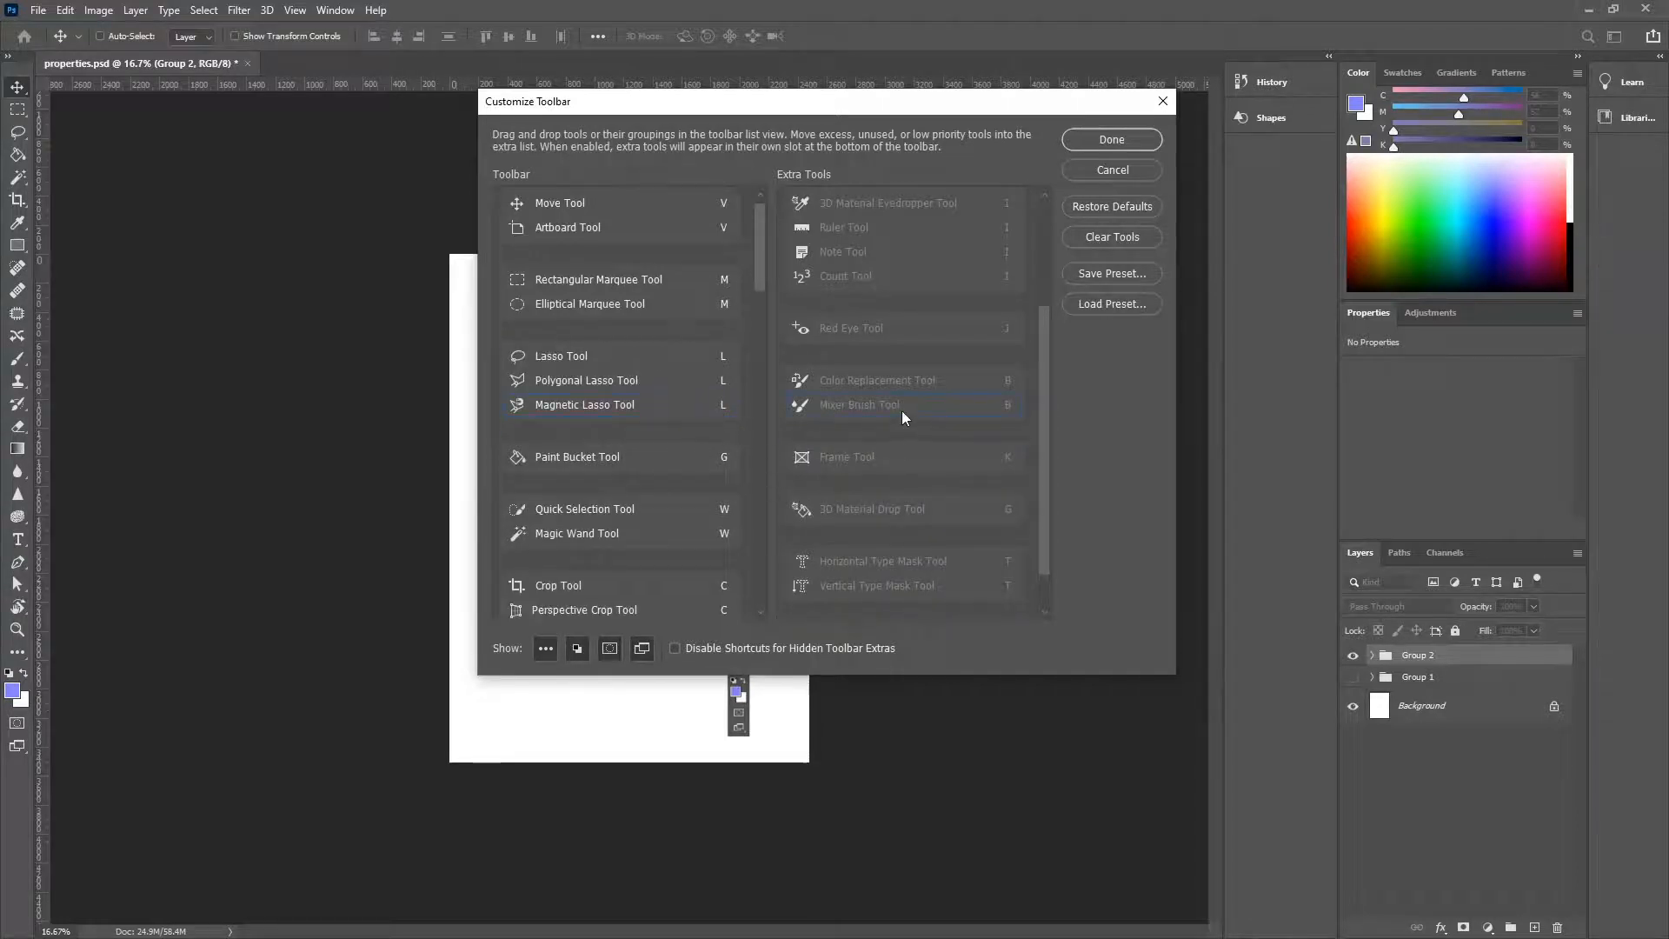
pyautogui.scroll(-2, 901, 410)
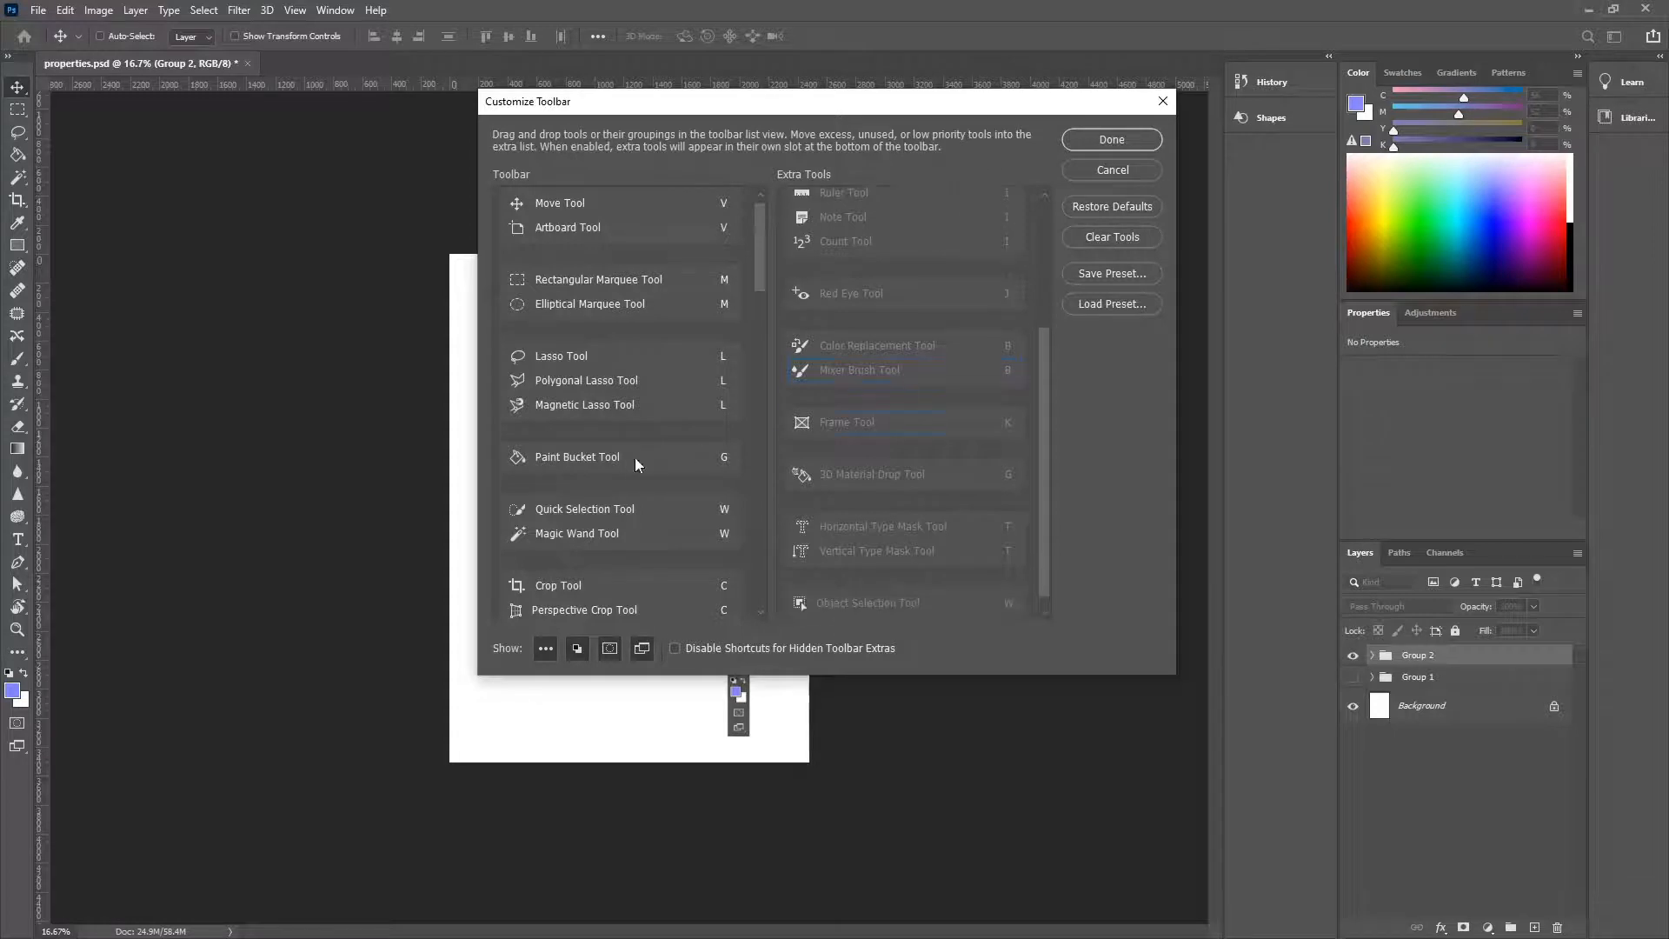
pyautogui.scroll(-8, 634, 458)
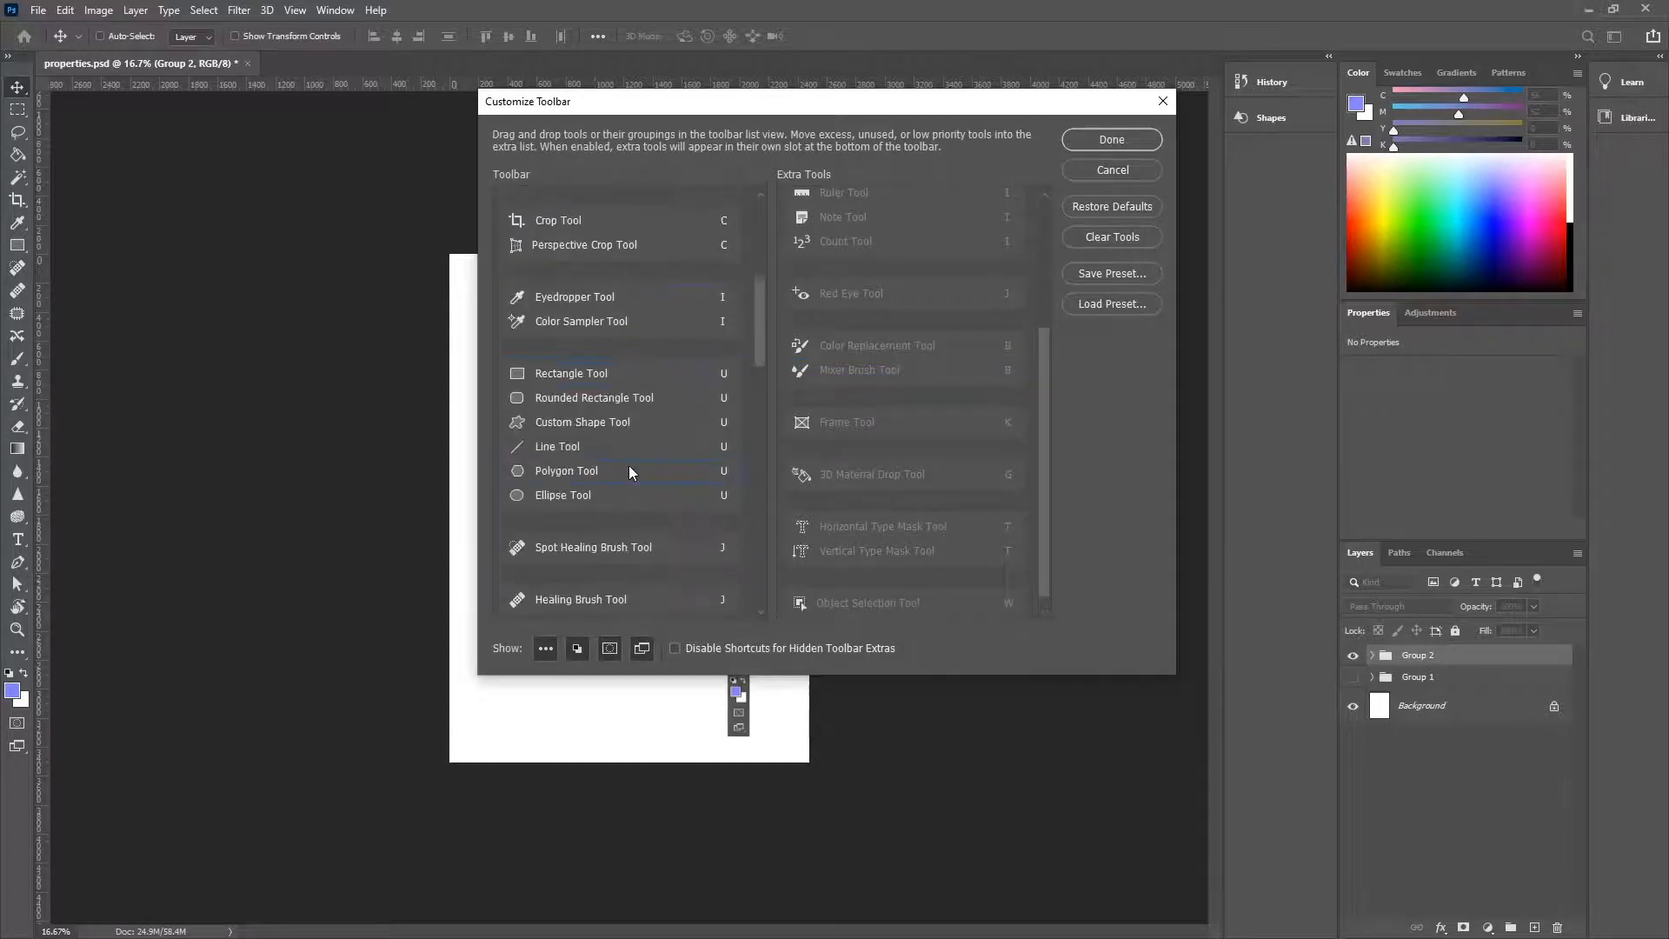
pyautogui.scroll(-10, 631, 469)
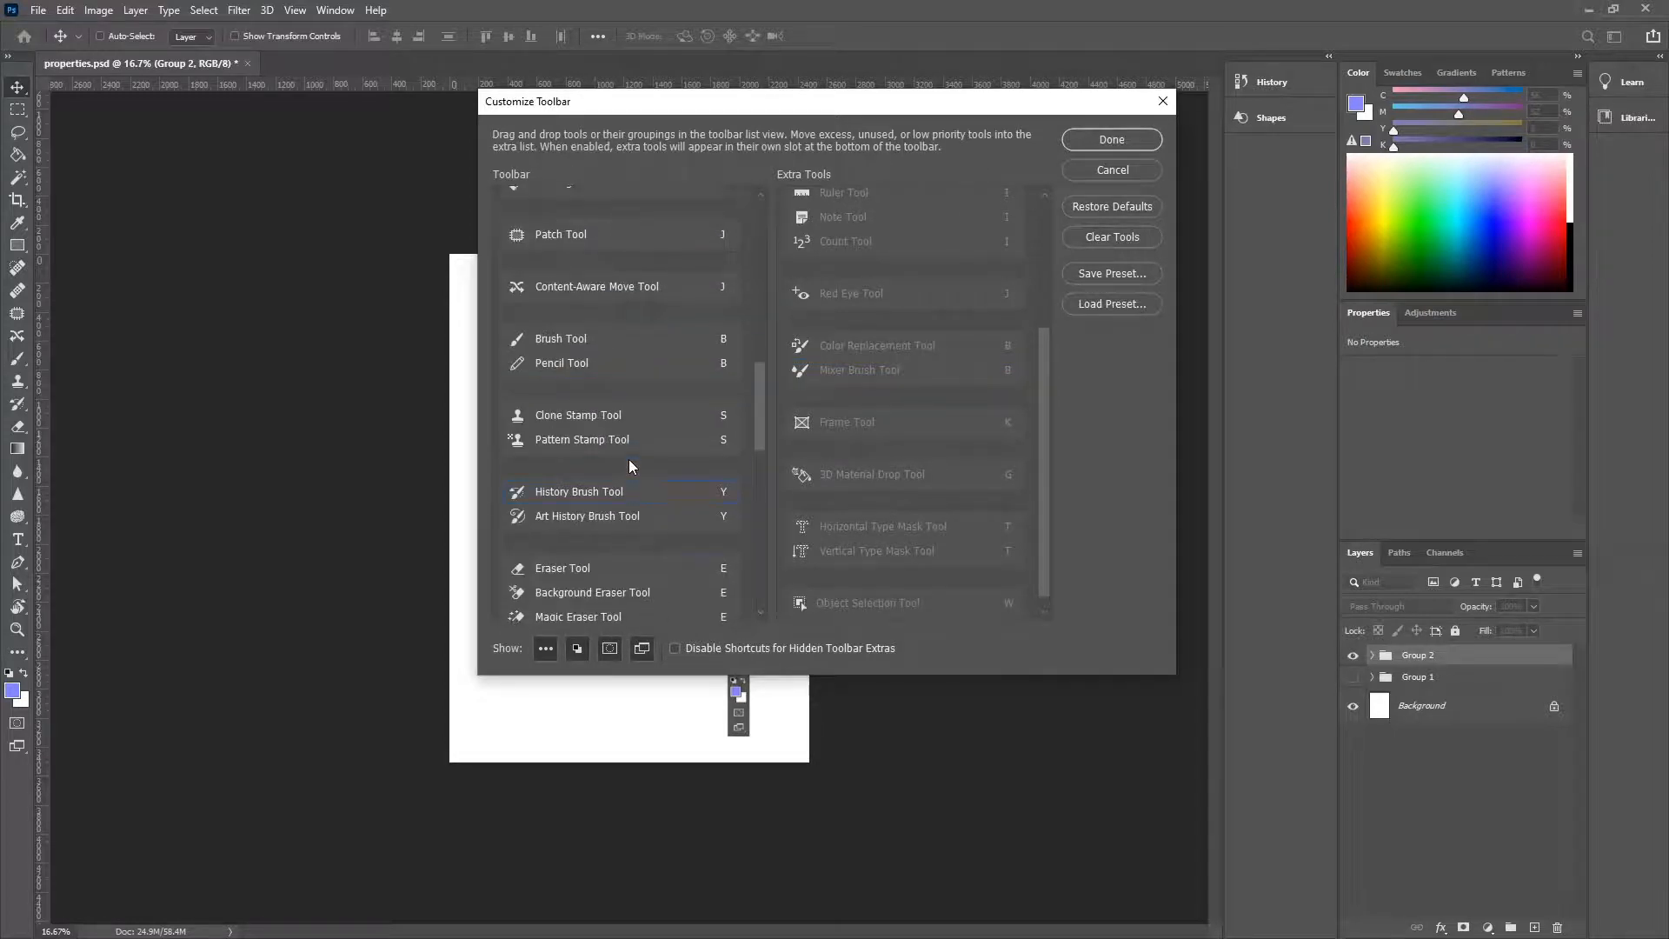
pyautogui.moveTo(884, 369)
pyautogui.mouseDown()
pyautogui.moveTo(591, 372)
pyautogui.moveTo(608, 379)
pyautogui.mouseUp()
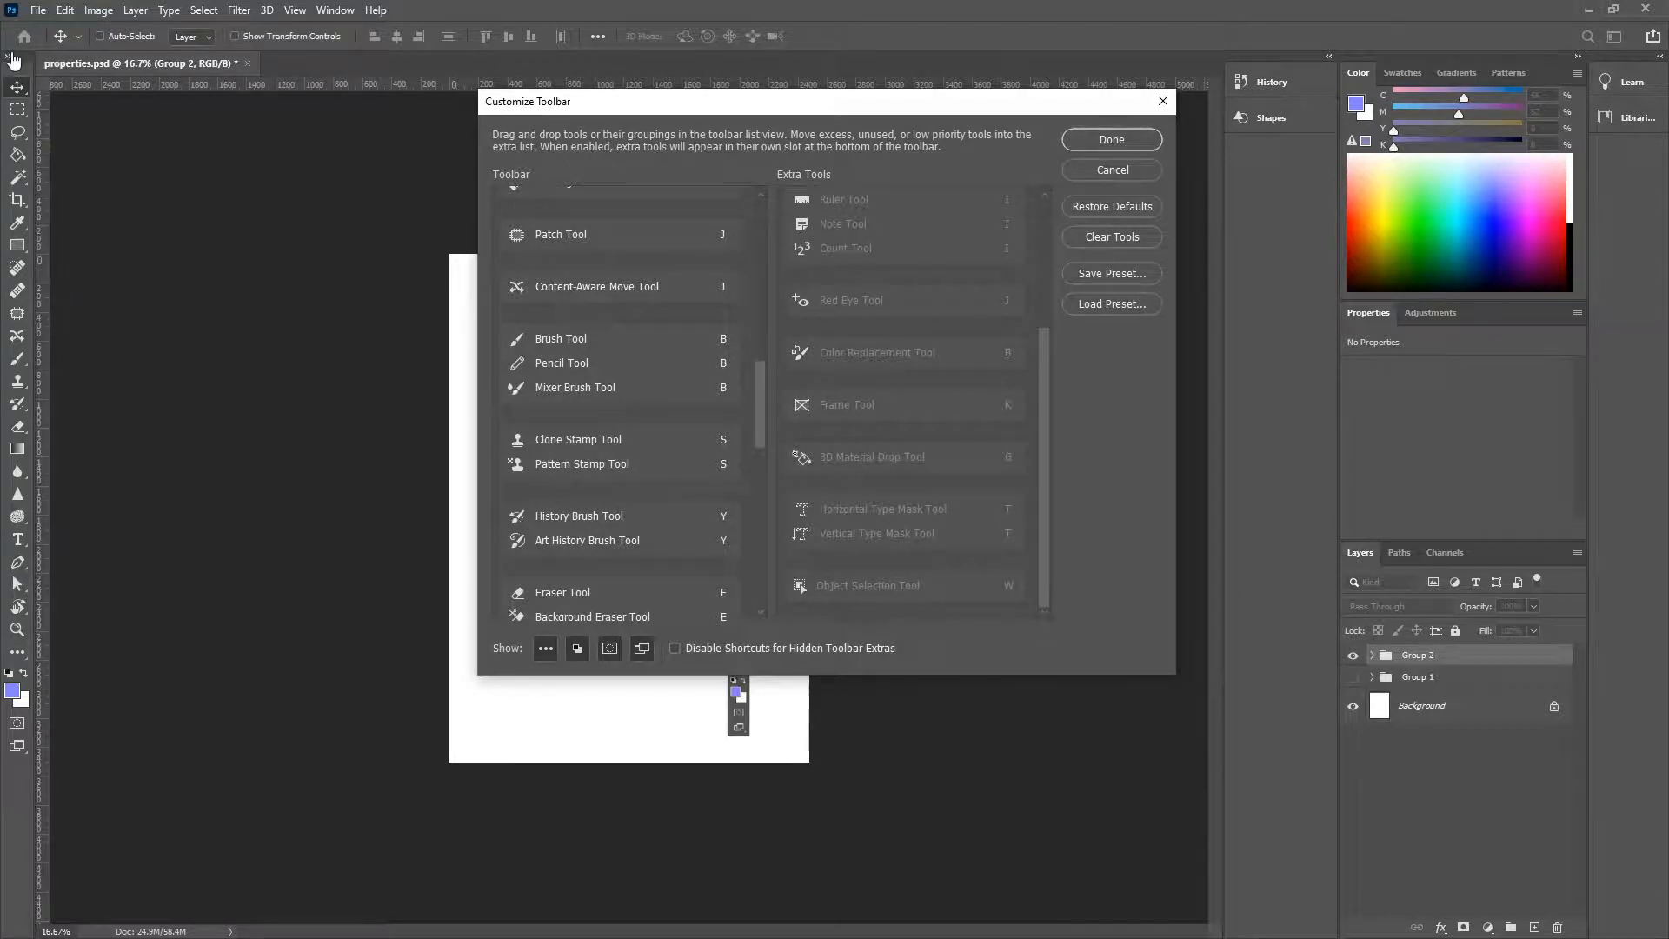
# Switch the tool bar to two columns and accept the toolbar customization.
pyautogui.click(9, 57)
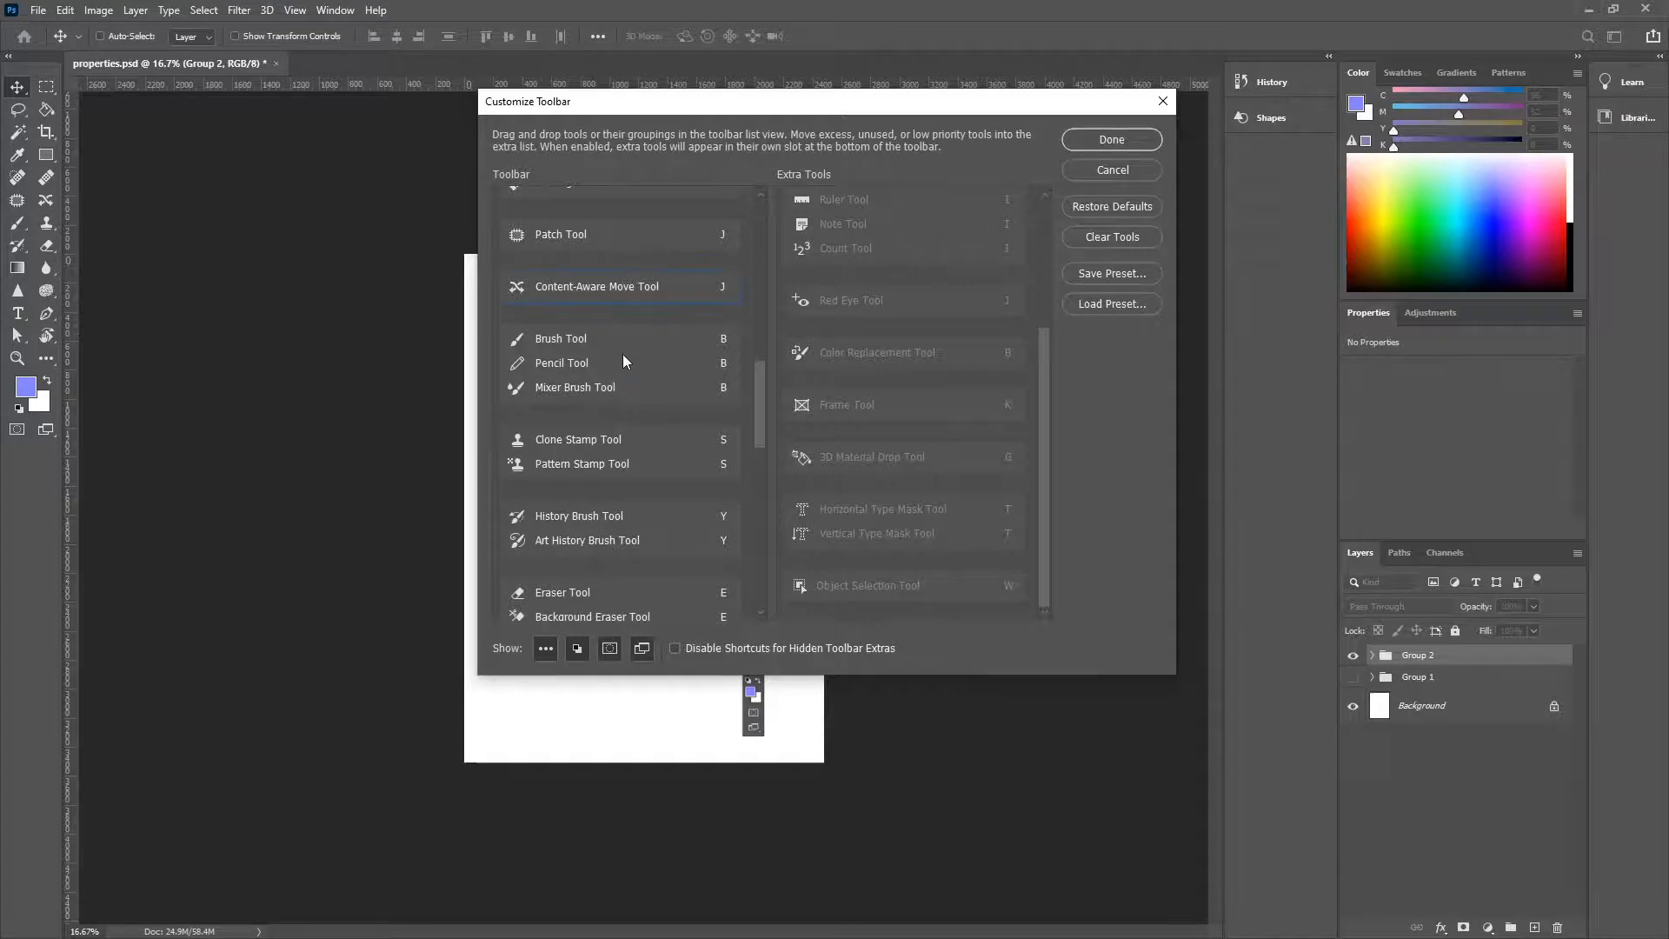
pyautogui.scroll(8, 557, 358)
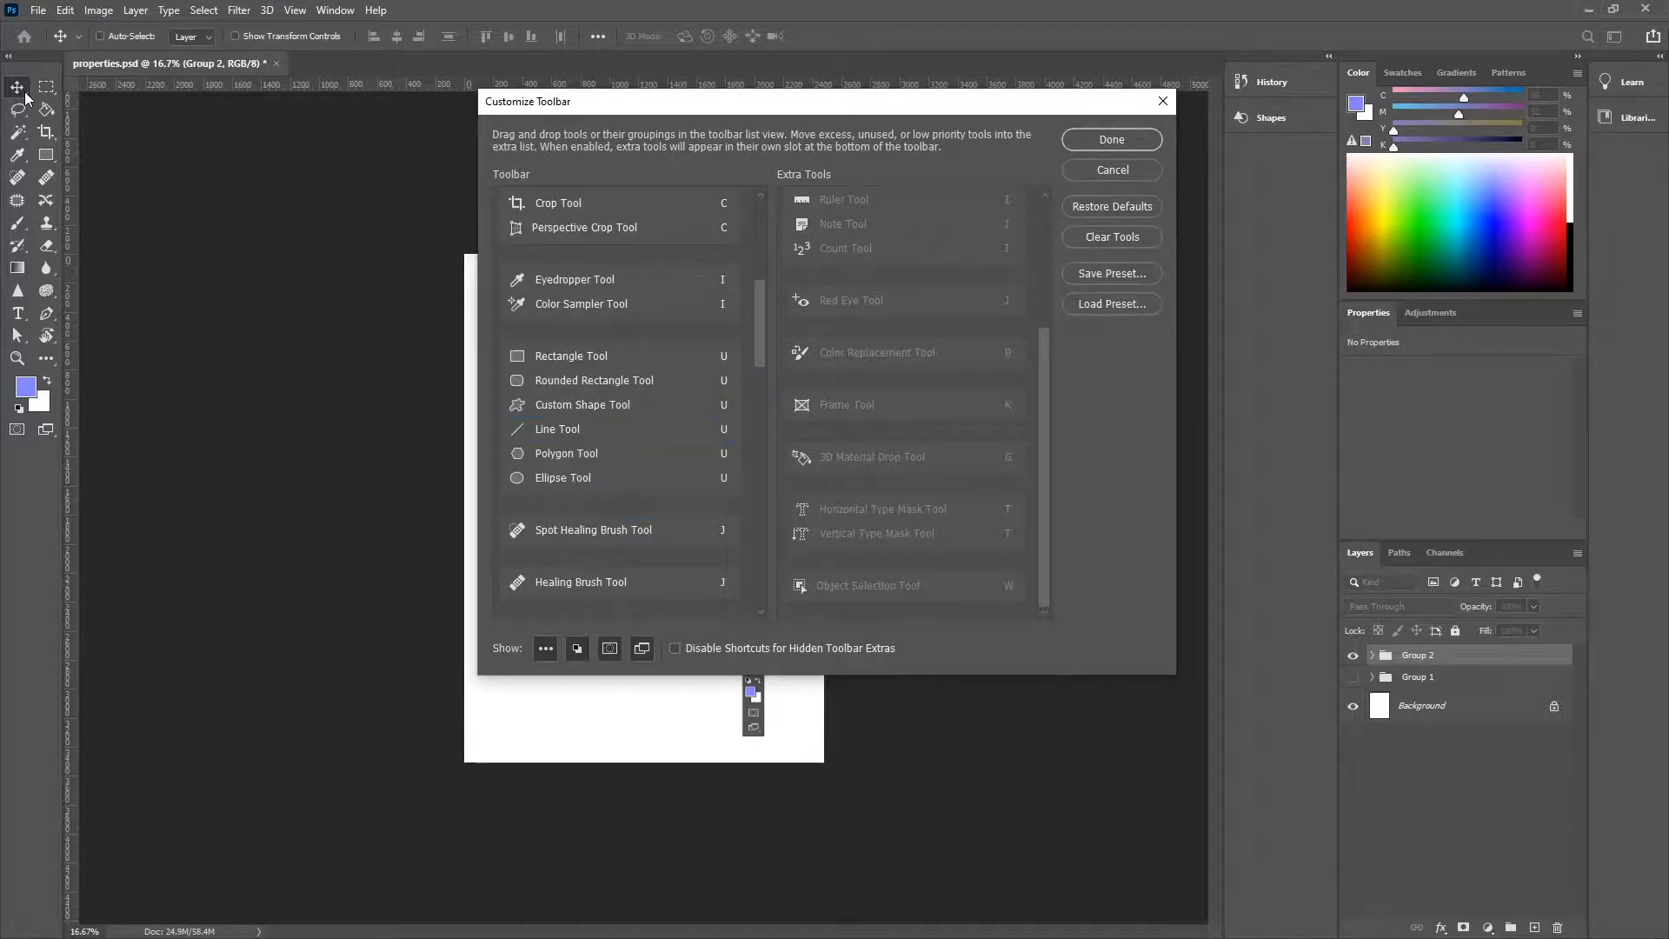
pyautogui.click(1131, 138)
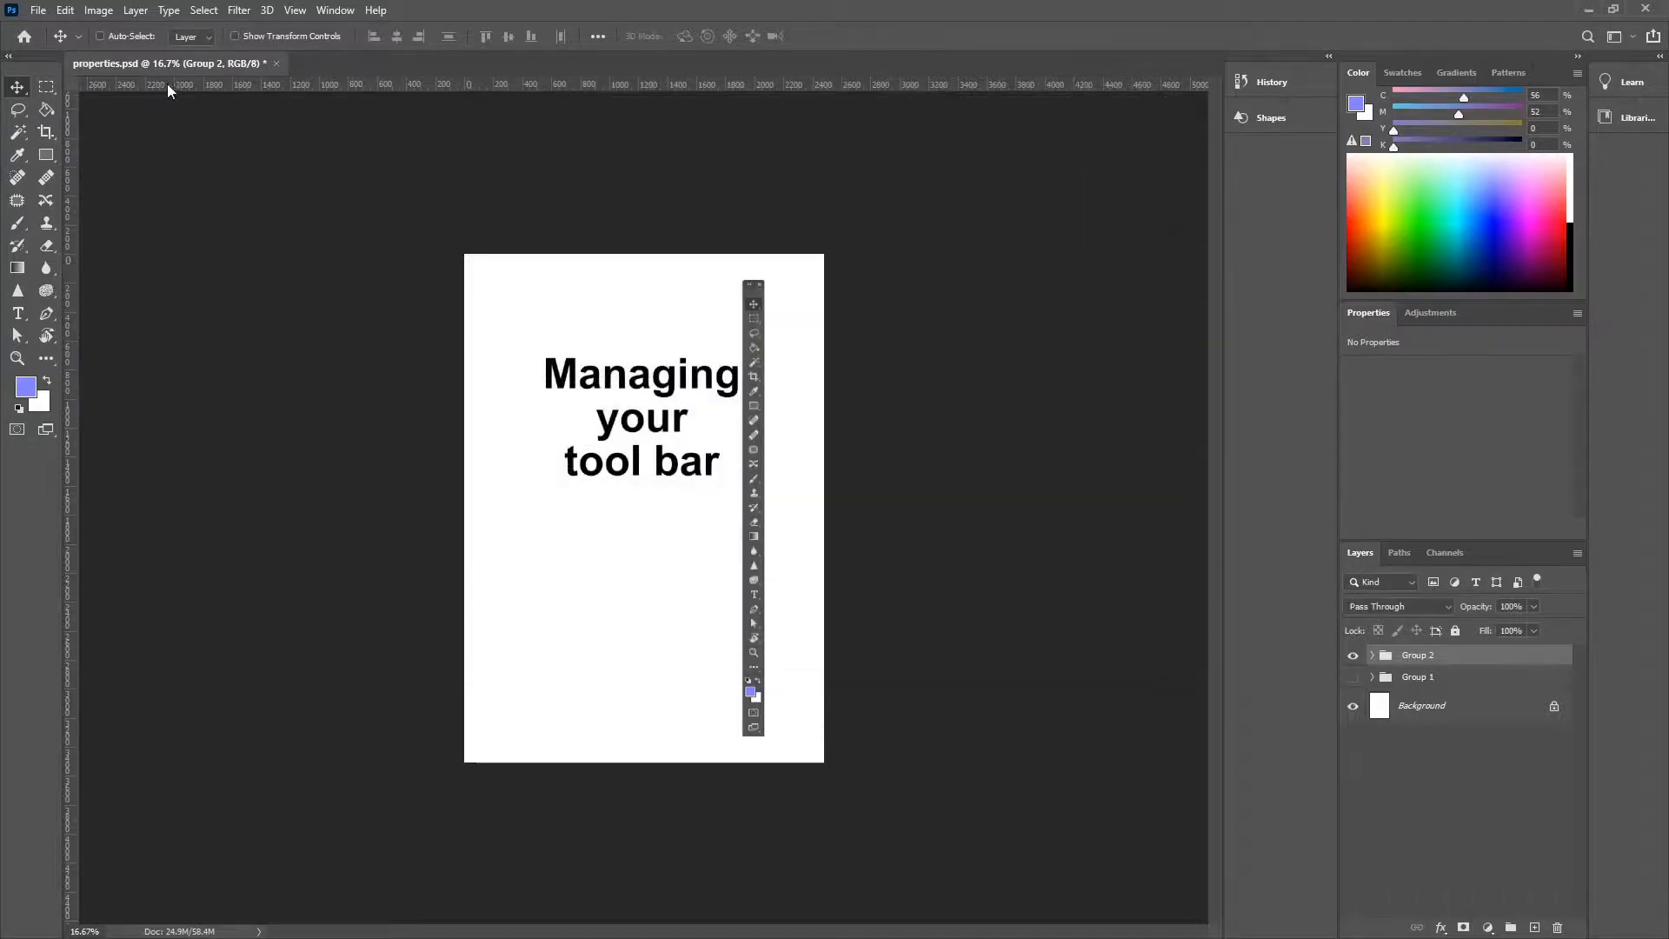
# Examine the tools grouped under the Move Tool and the Rectangular Marquee Tool in the tool bar.
pyautogui.rightClick(21, 93)
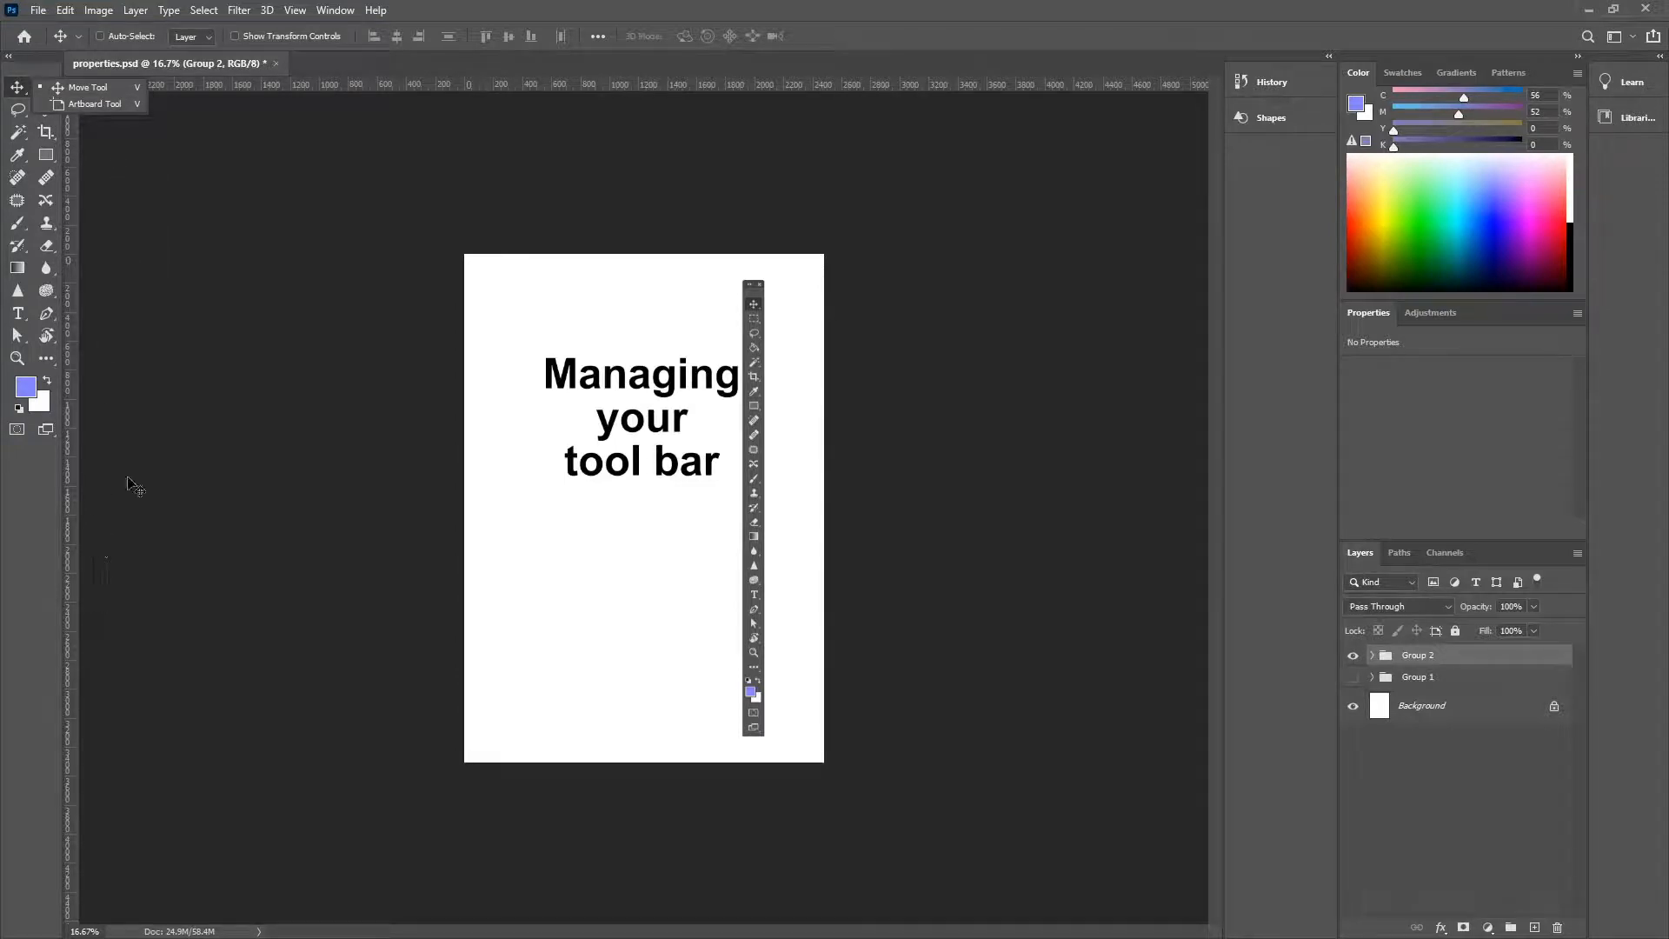
pyautogui.click(148, 459)
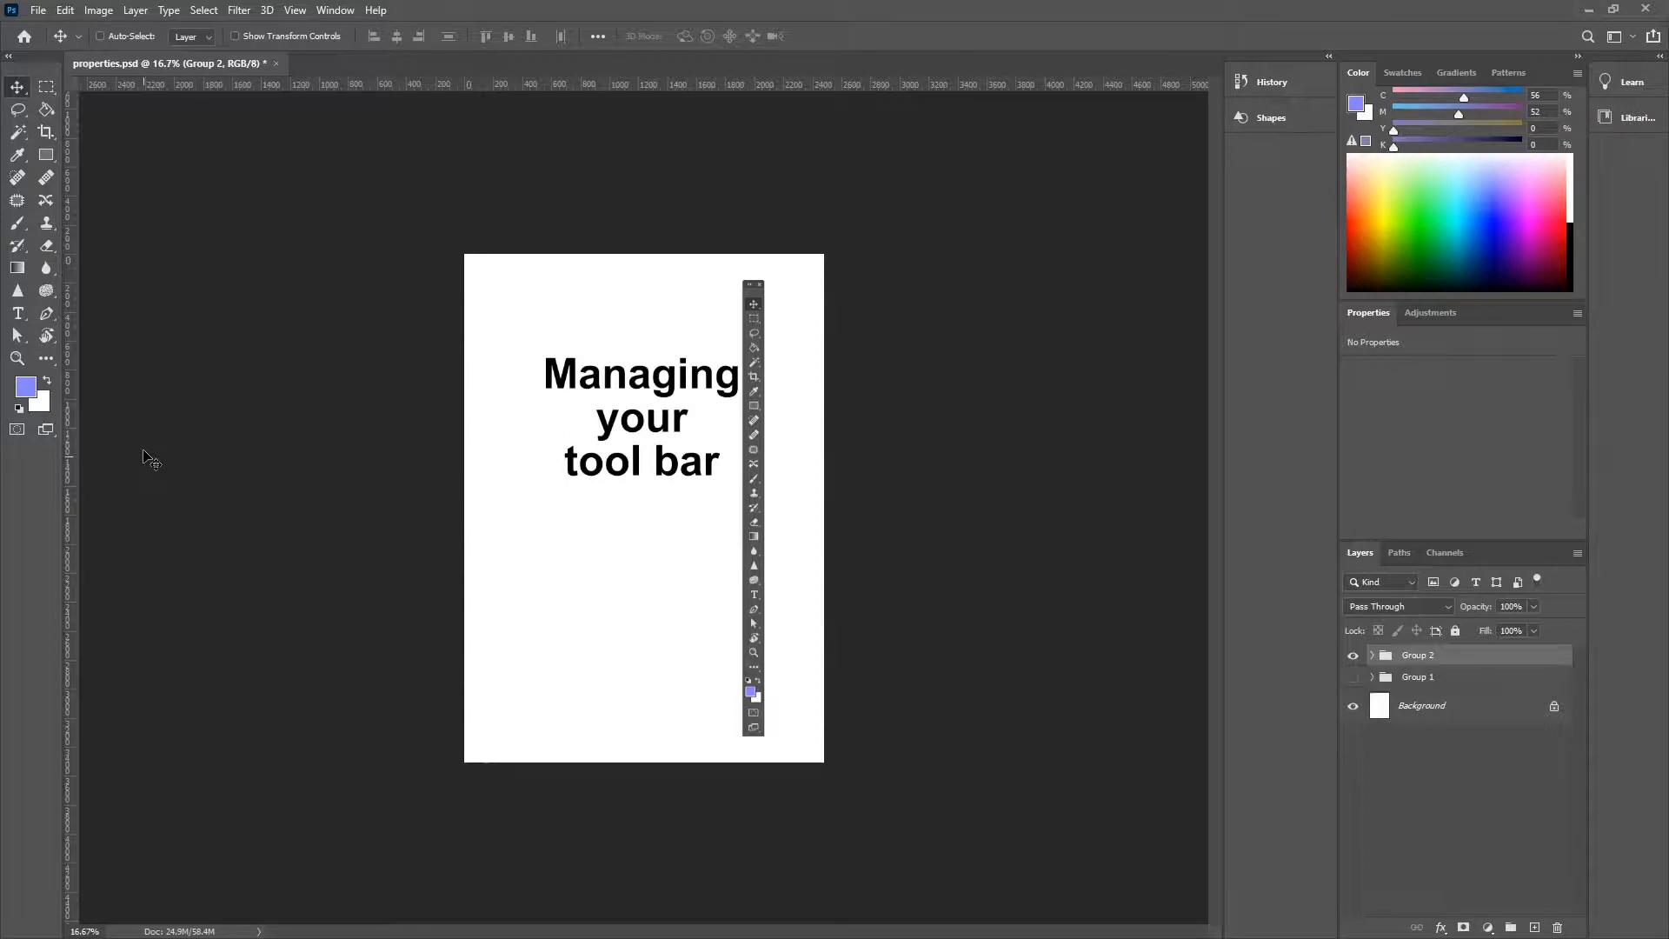
pyautogui.click(46, 87)
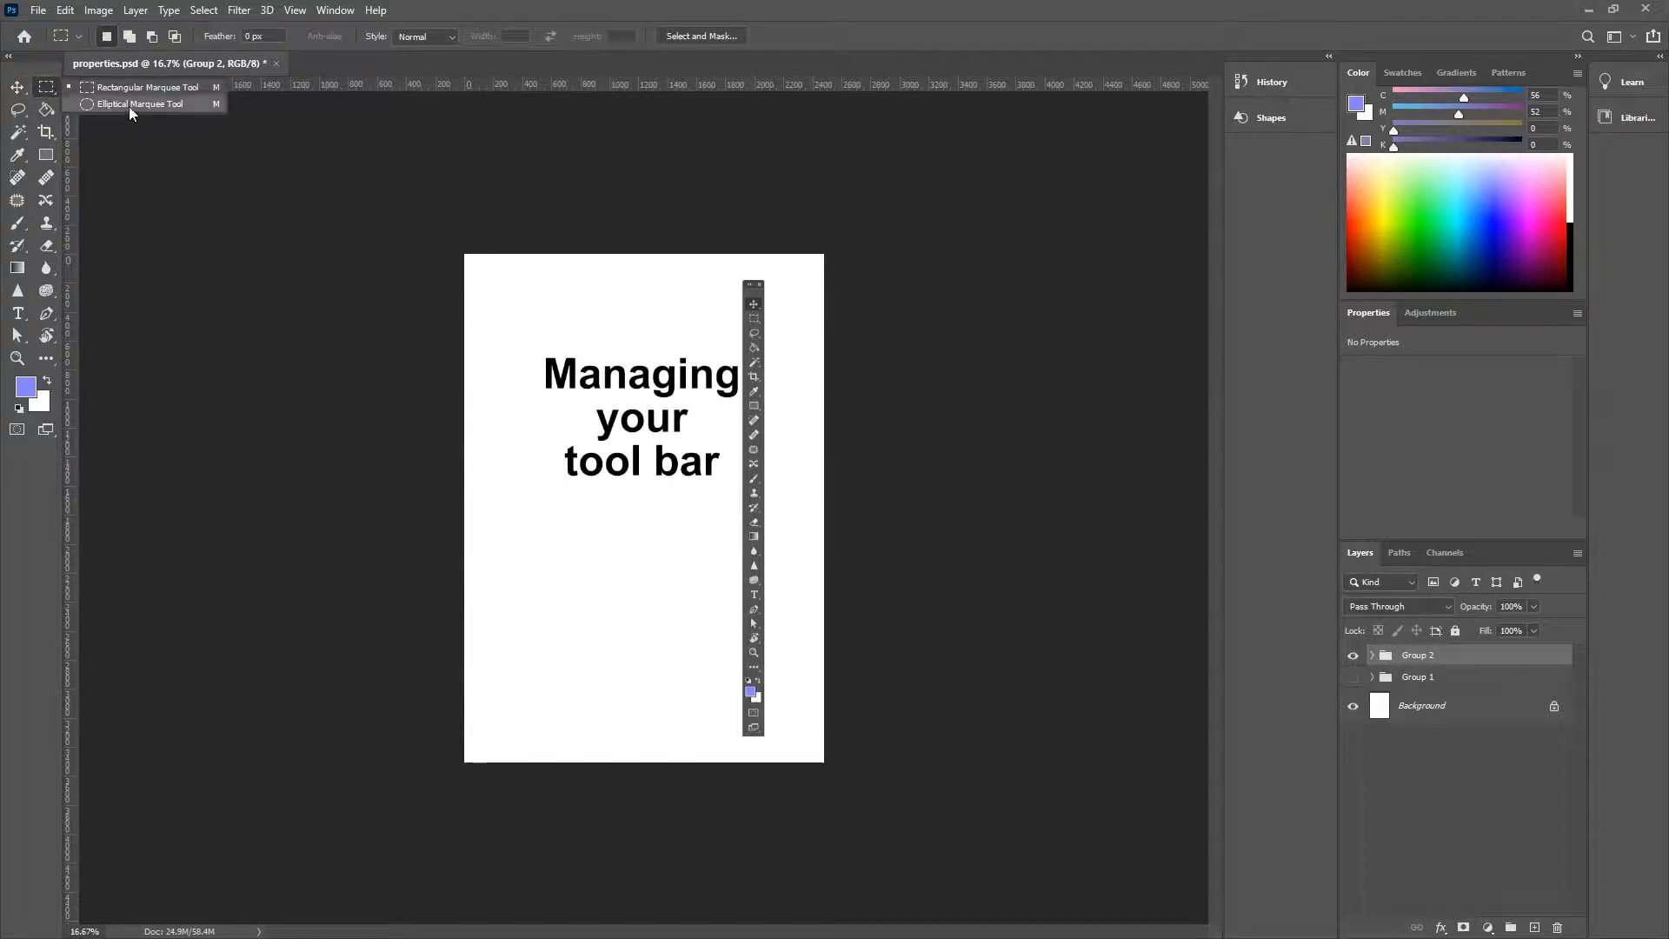
pyautogui.click(157, 176)
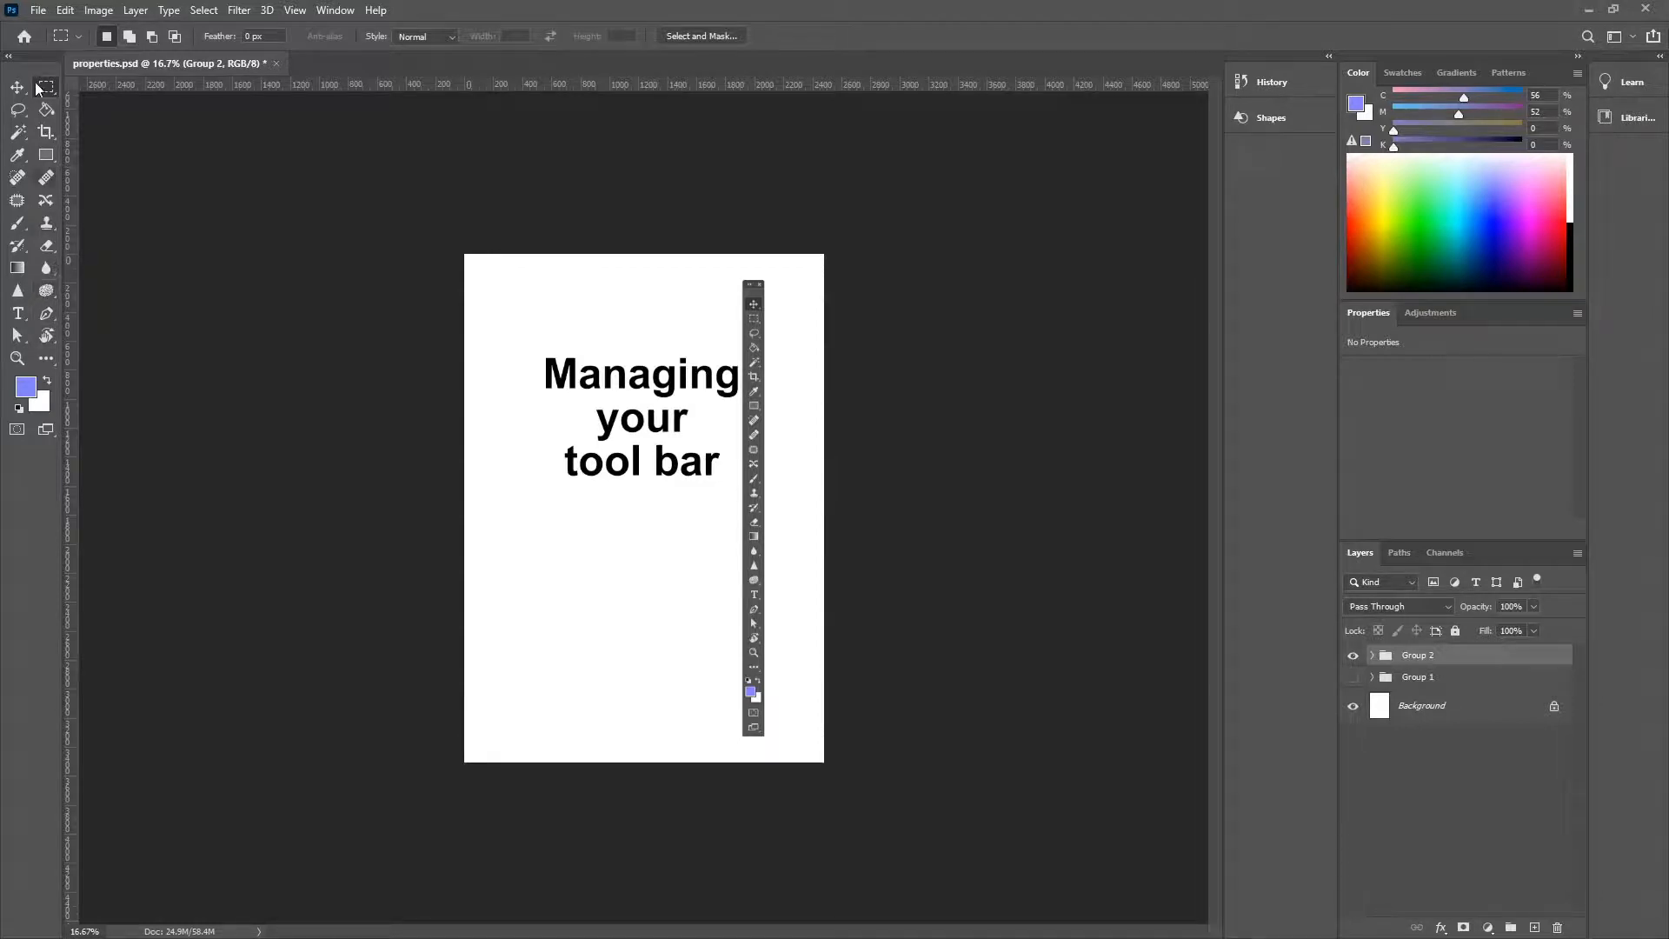
# Return the tool bar to a single column and activate the Brush Tool, showing its grouped tools.
pyautogui.click(8, 57)
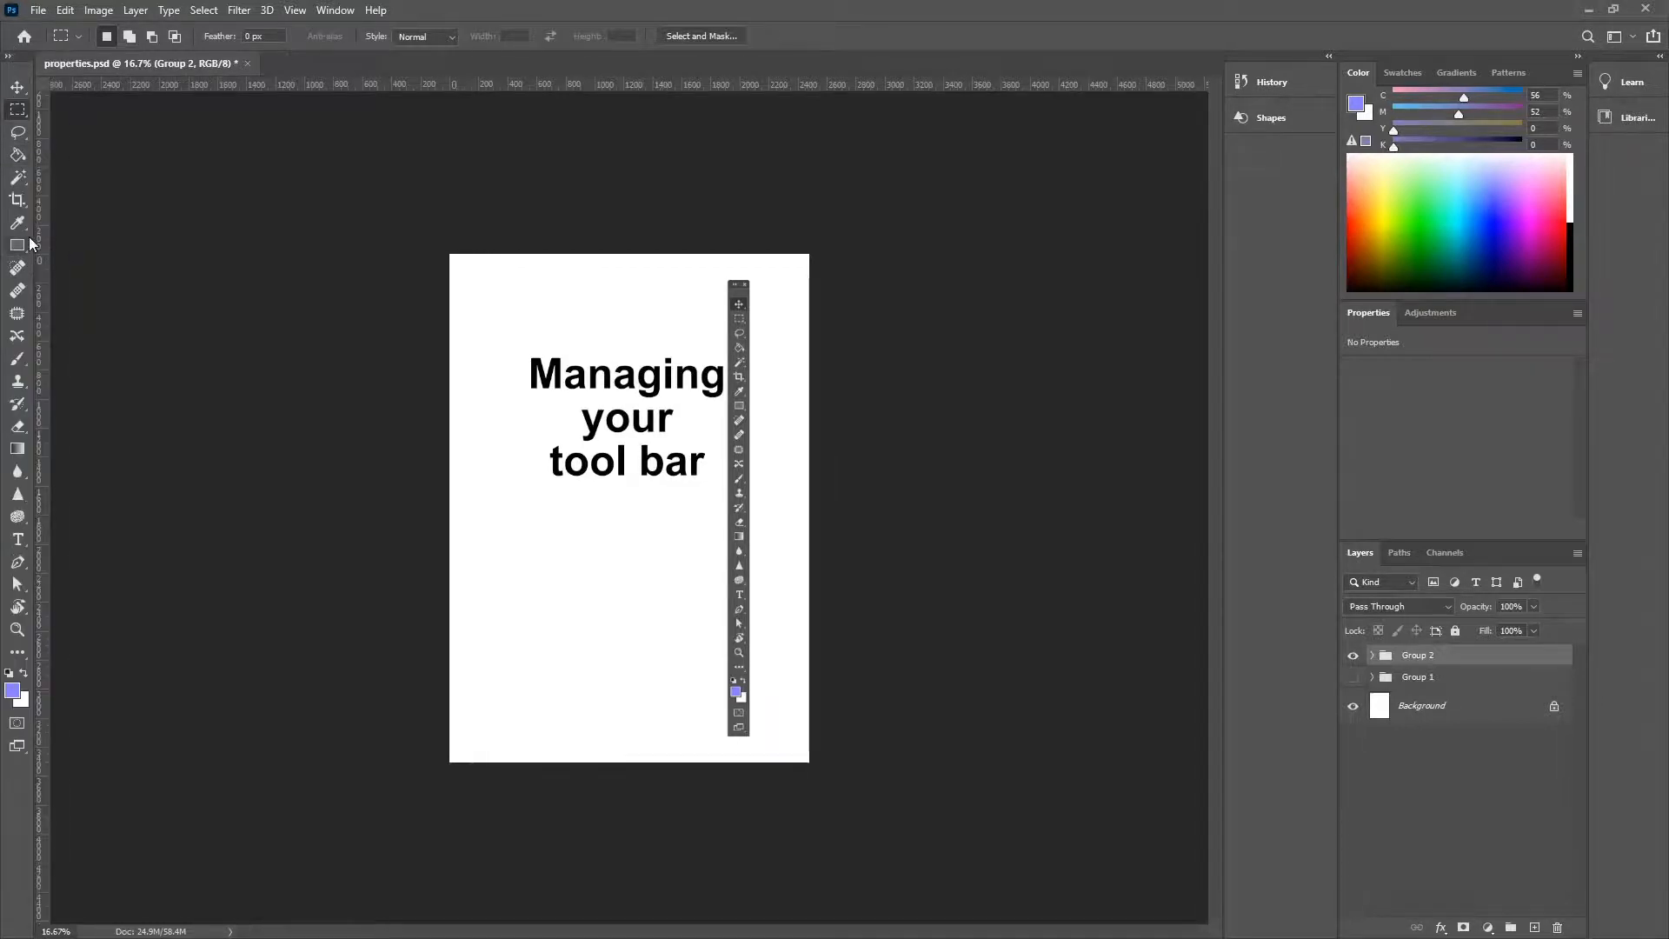
pyautogui.click(24, 362)
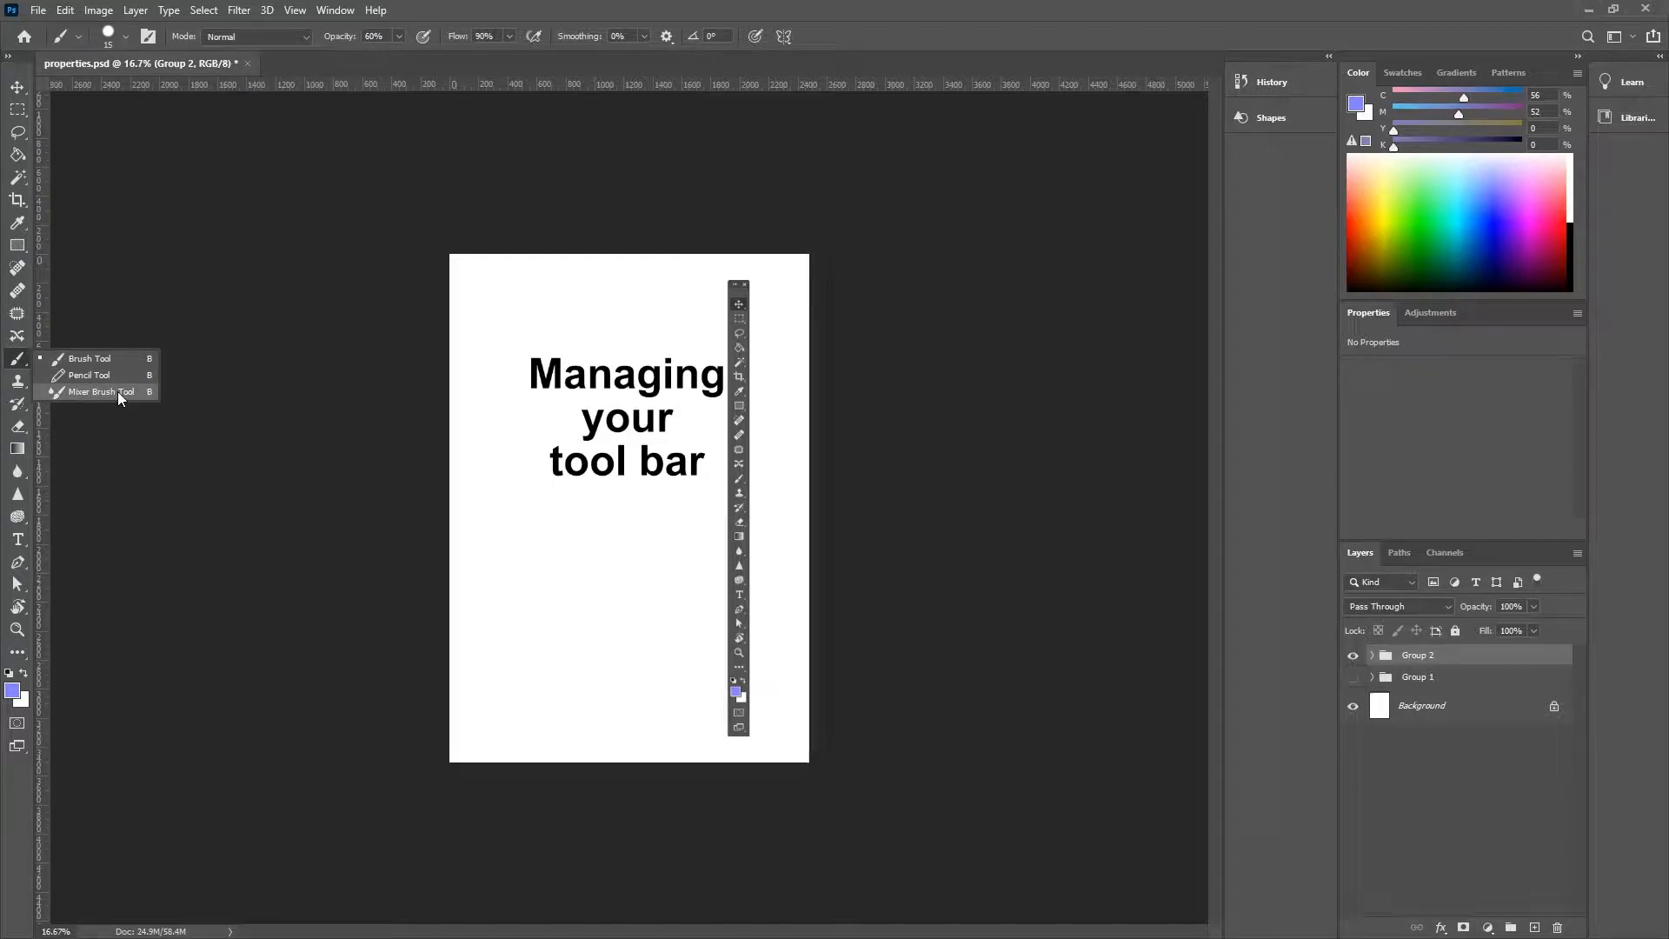
# Reopen the toolbar customization settings, examine the list of toolbar tools, and close the settings.
pyautogui.click(66, 10)
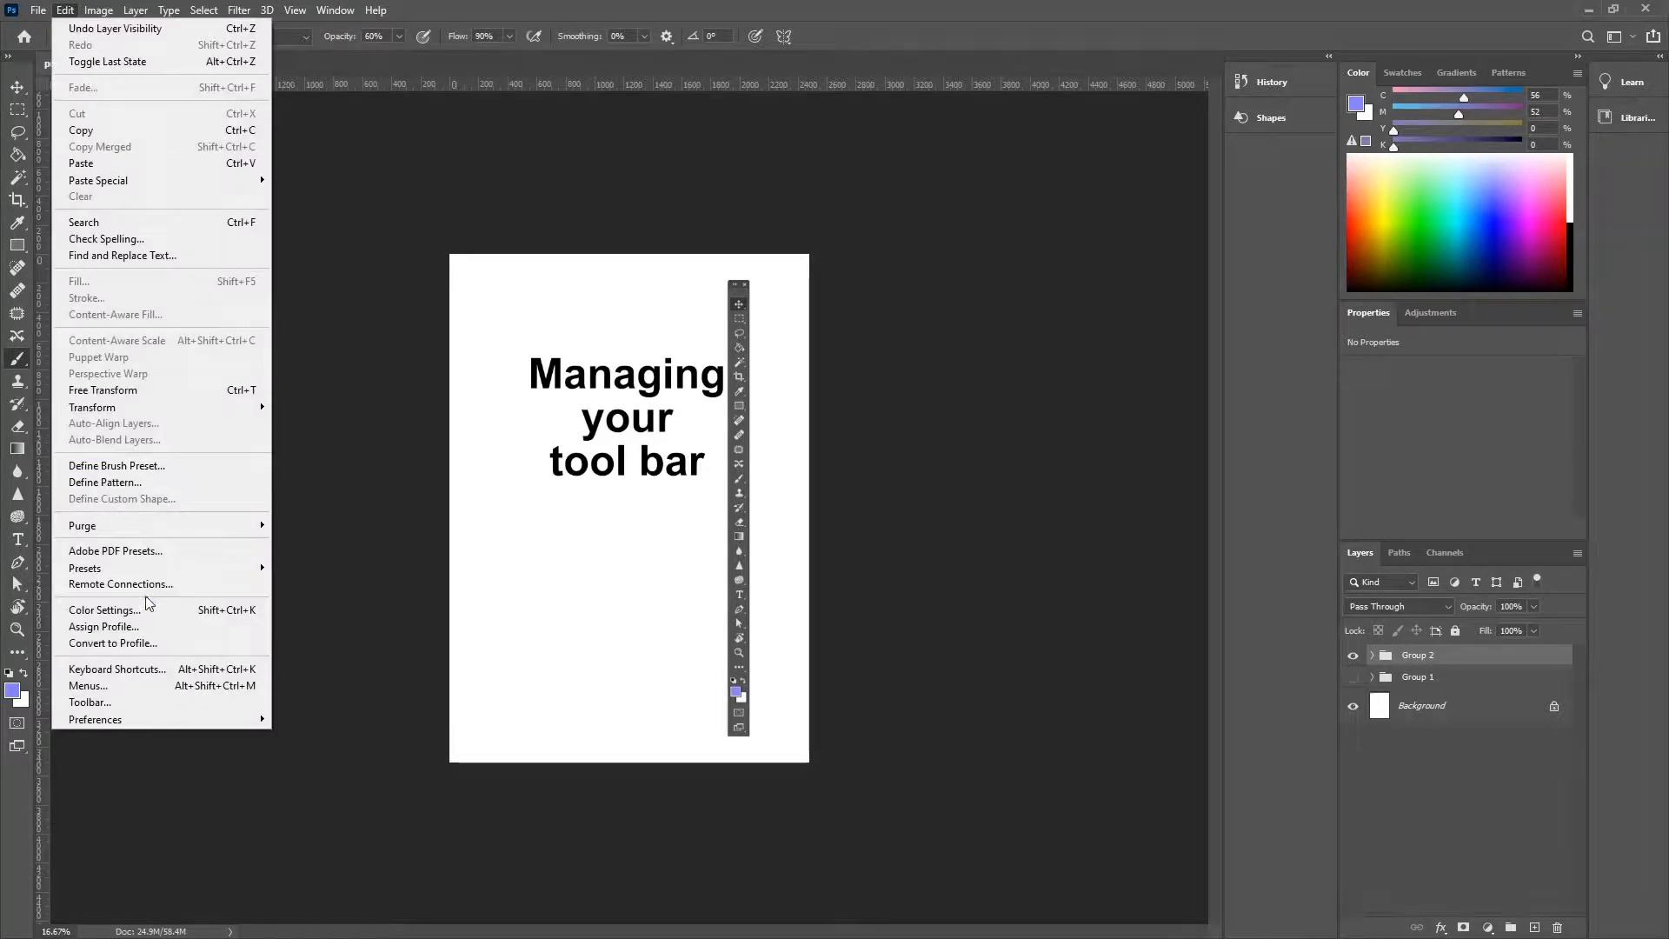
pyautogui.click(141, 706)
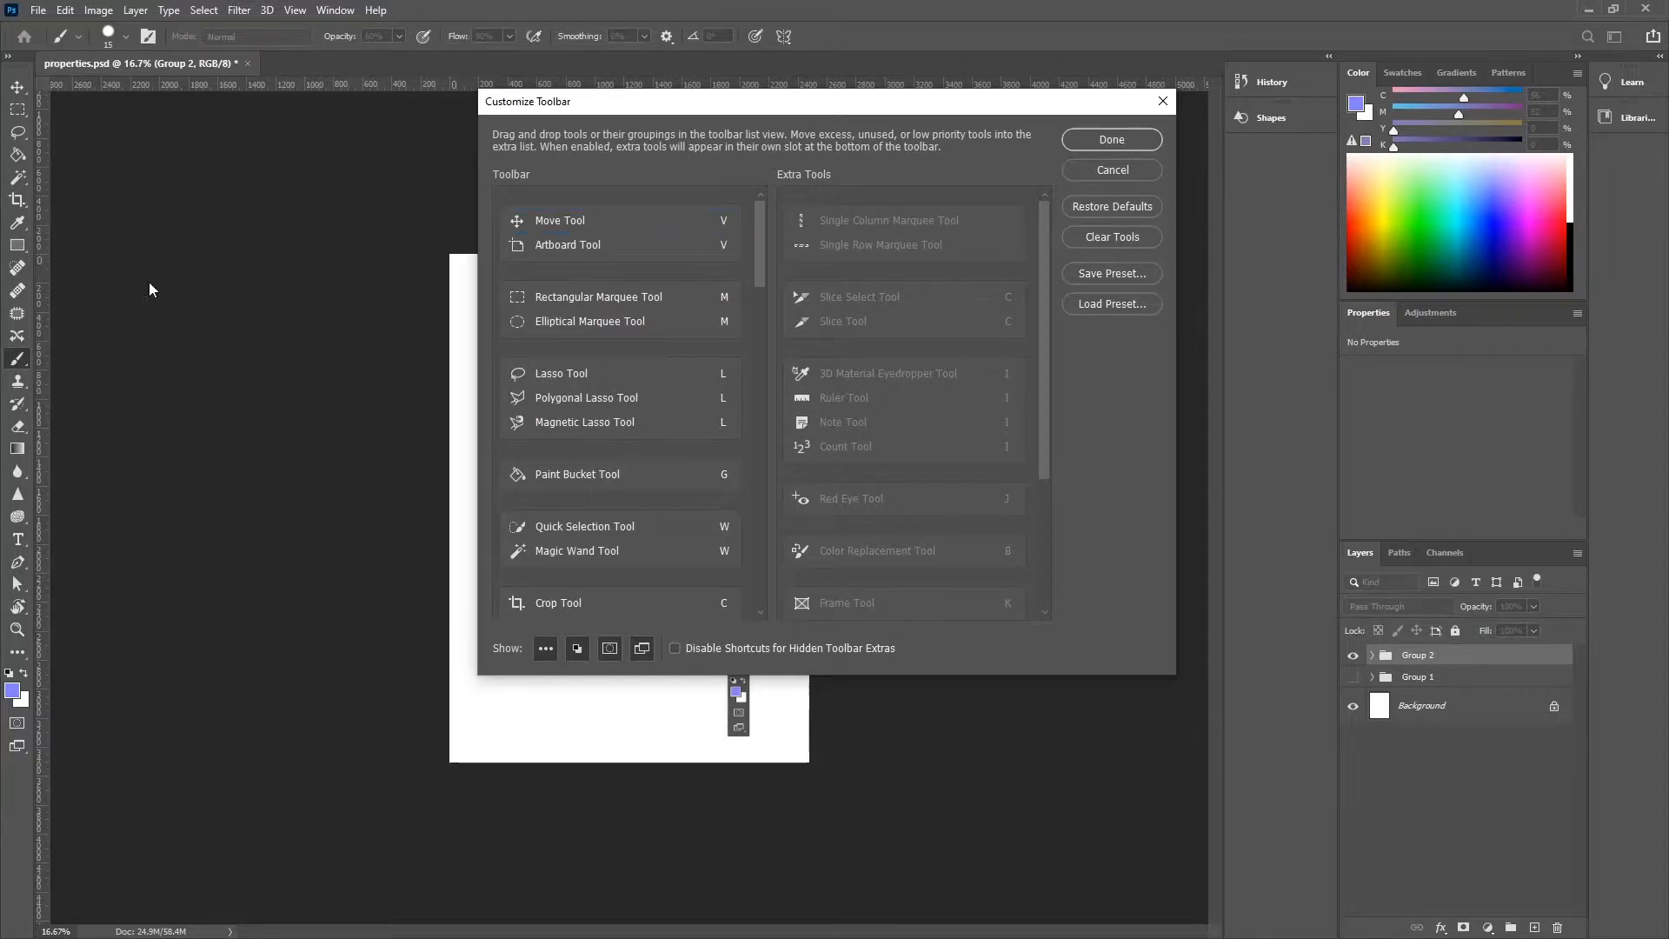
pyautogui.scroll(-1, 627, 474)
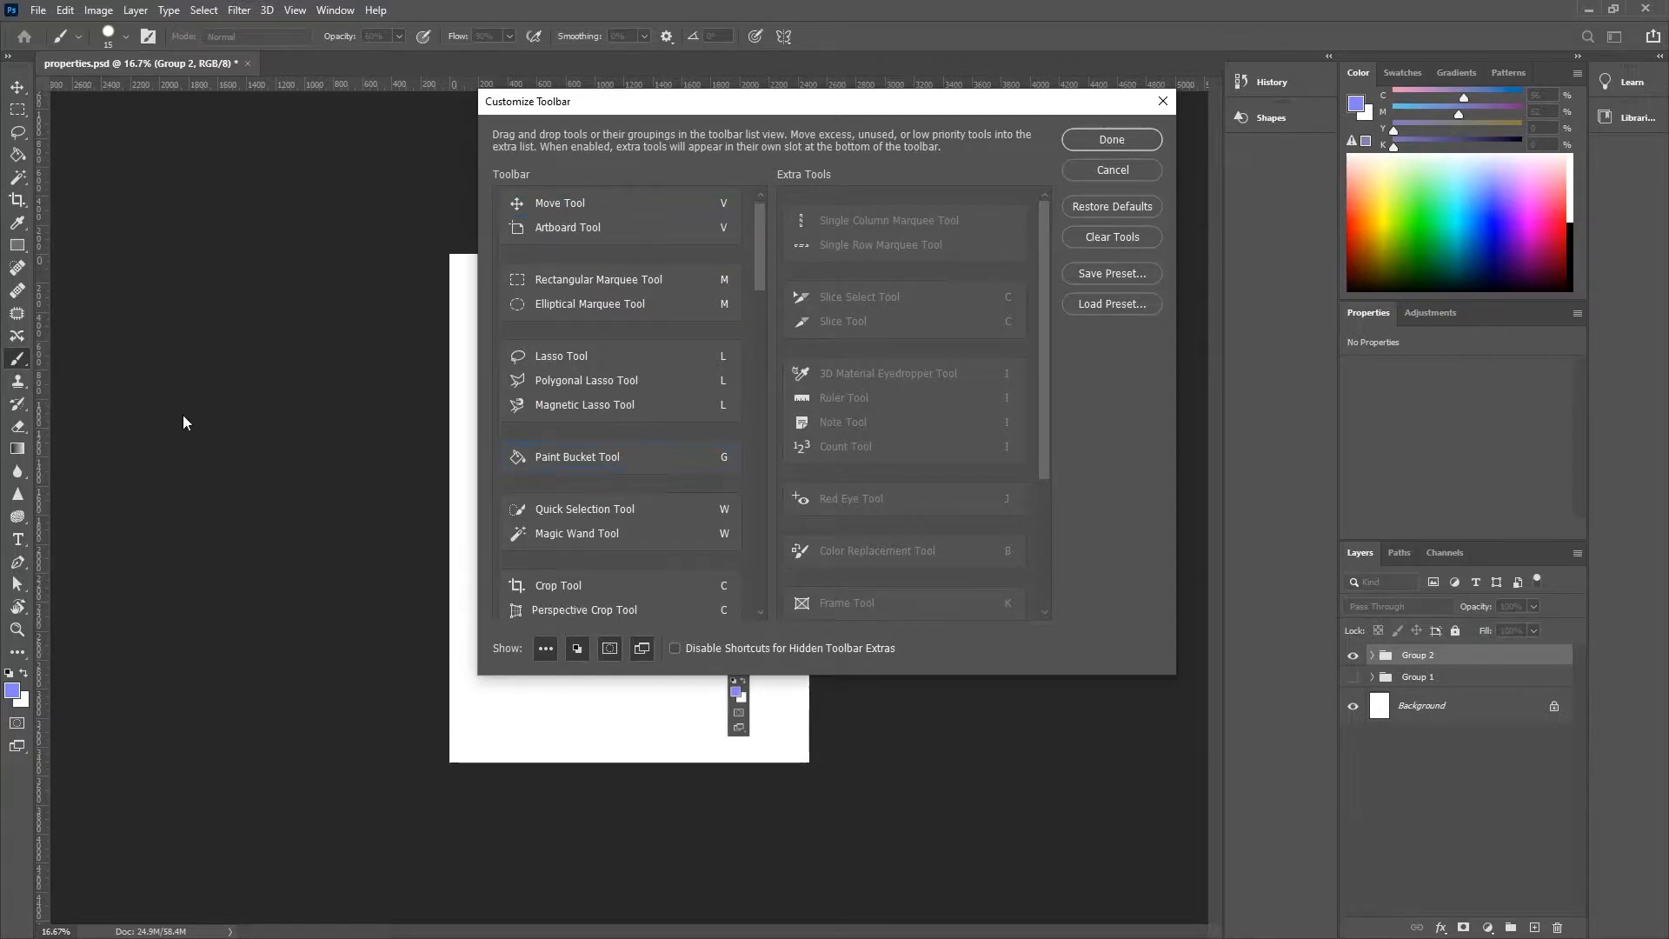
pyautogui.scroll(-2, 732, 453)
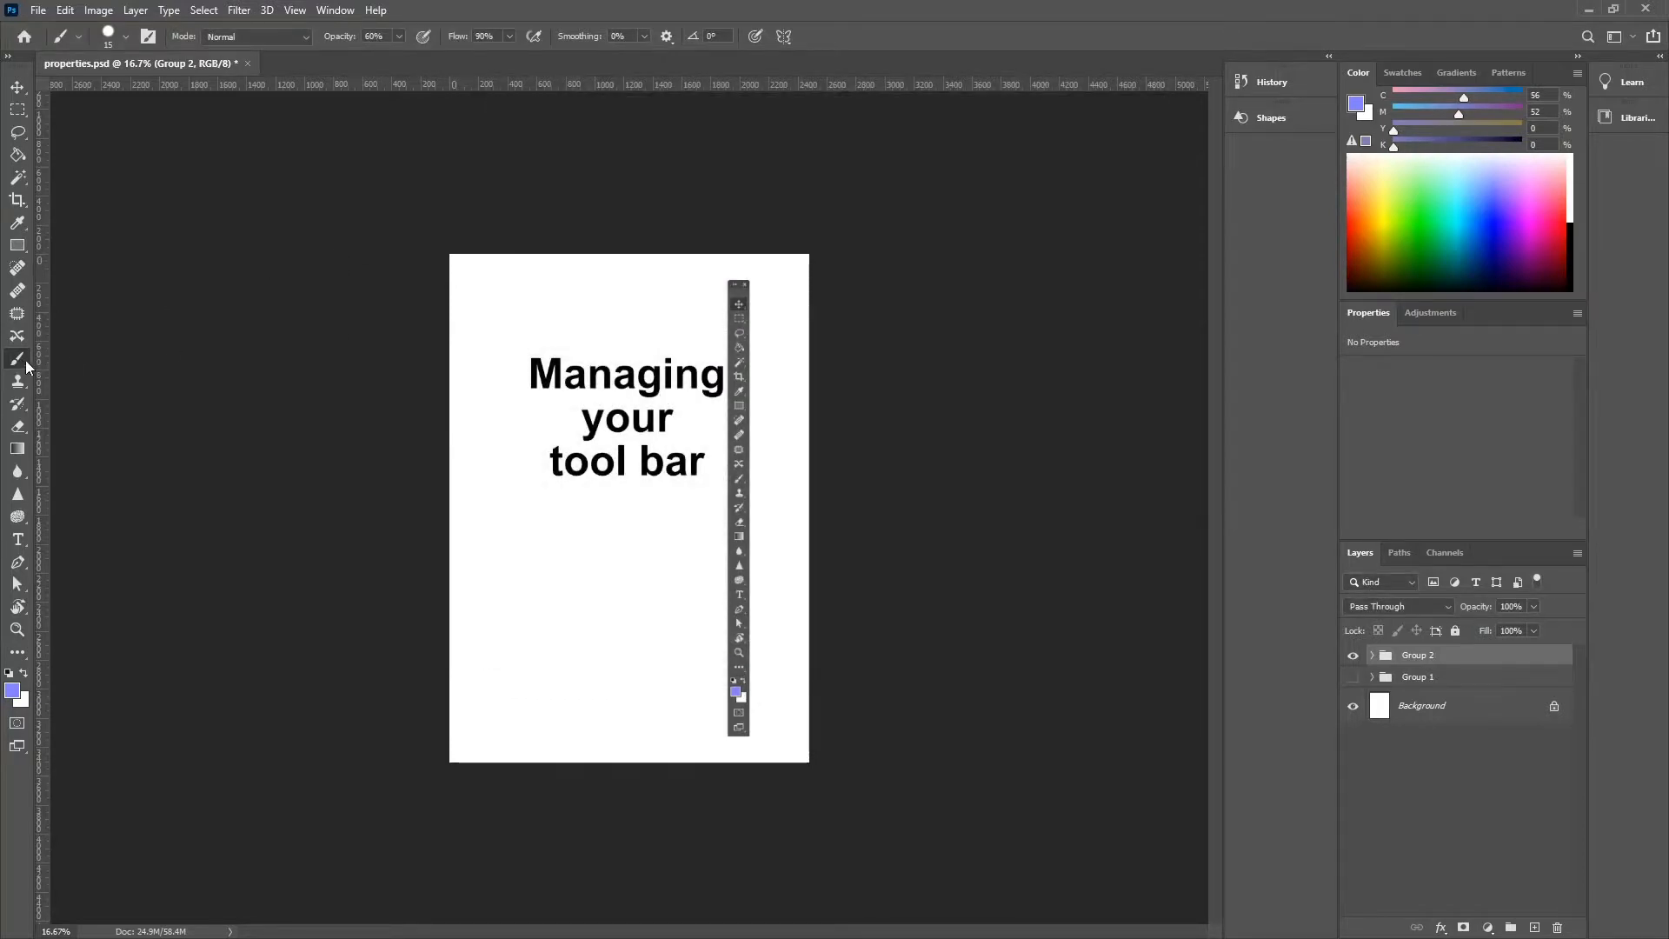
# Examine the tools grouped with the Brush Tool, and dismiss the list and any message without choosing another tool.
pyautogui.click(23, 362)
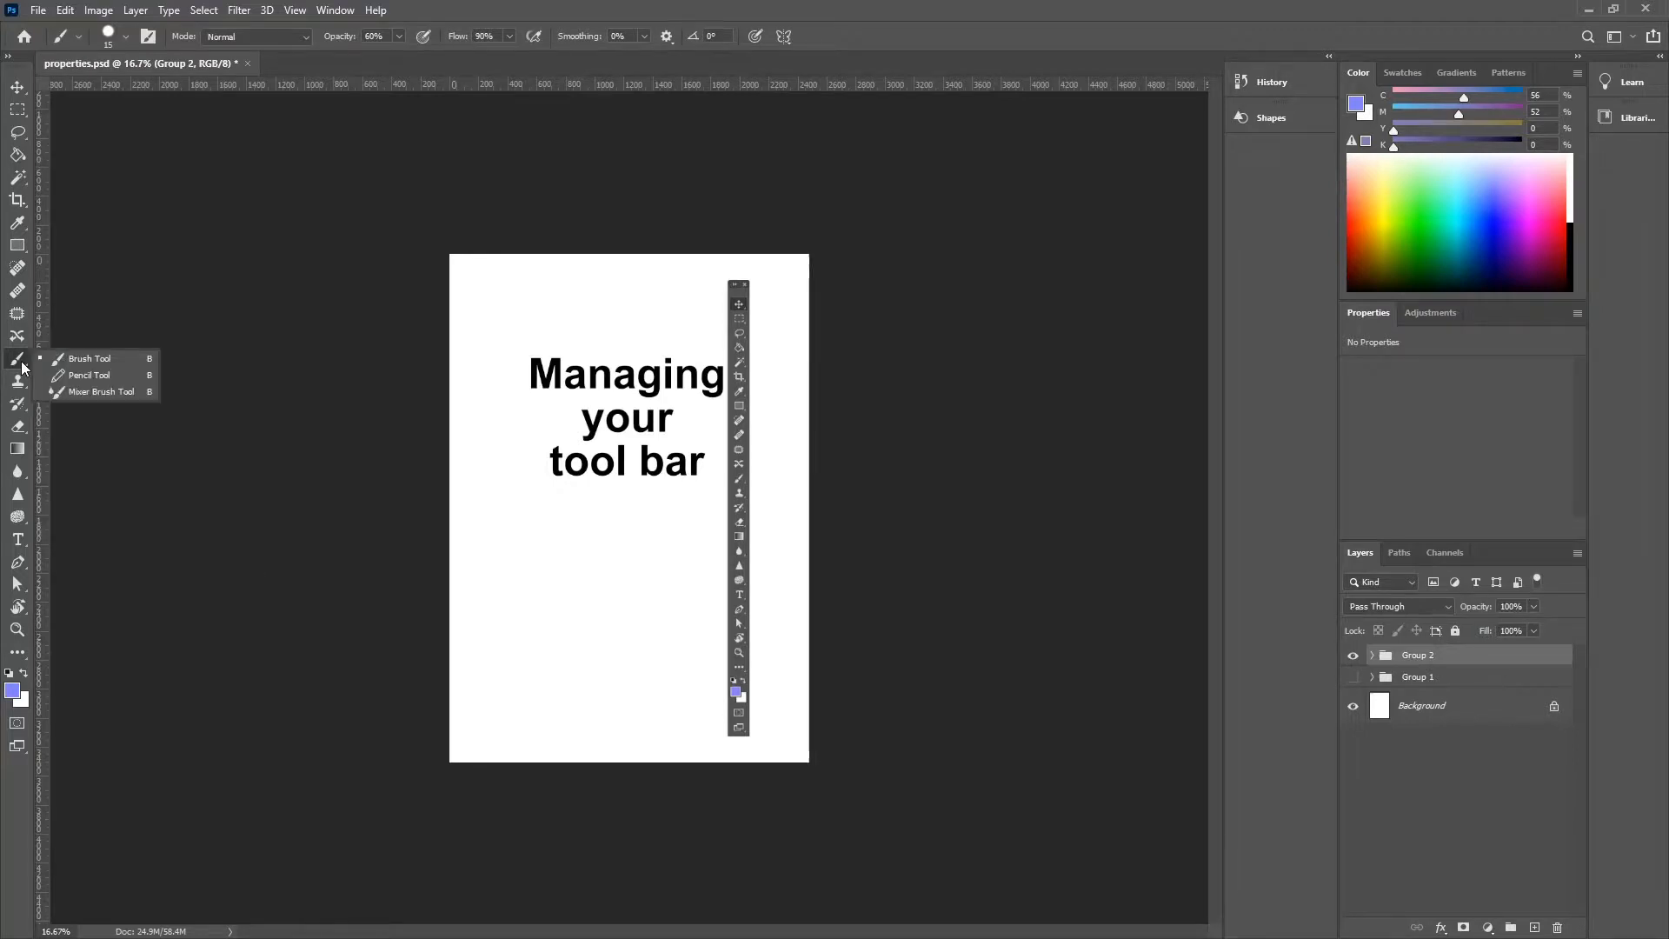
pyautogui.click(24, 369)
pyautogui.rightClick(23, 368)
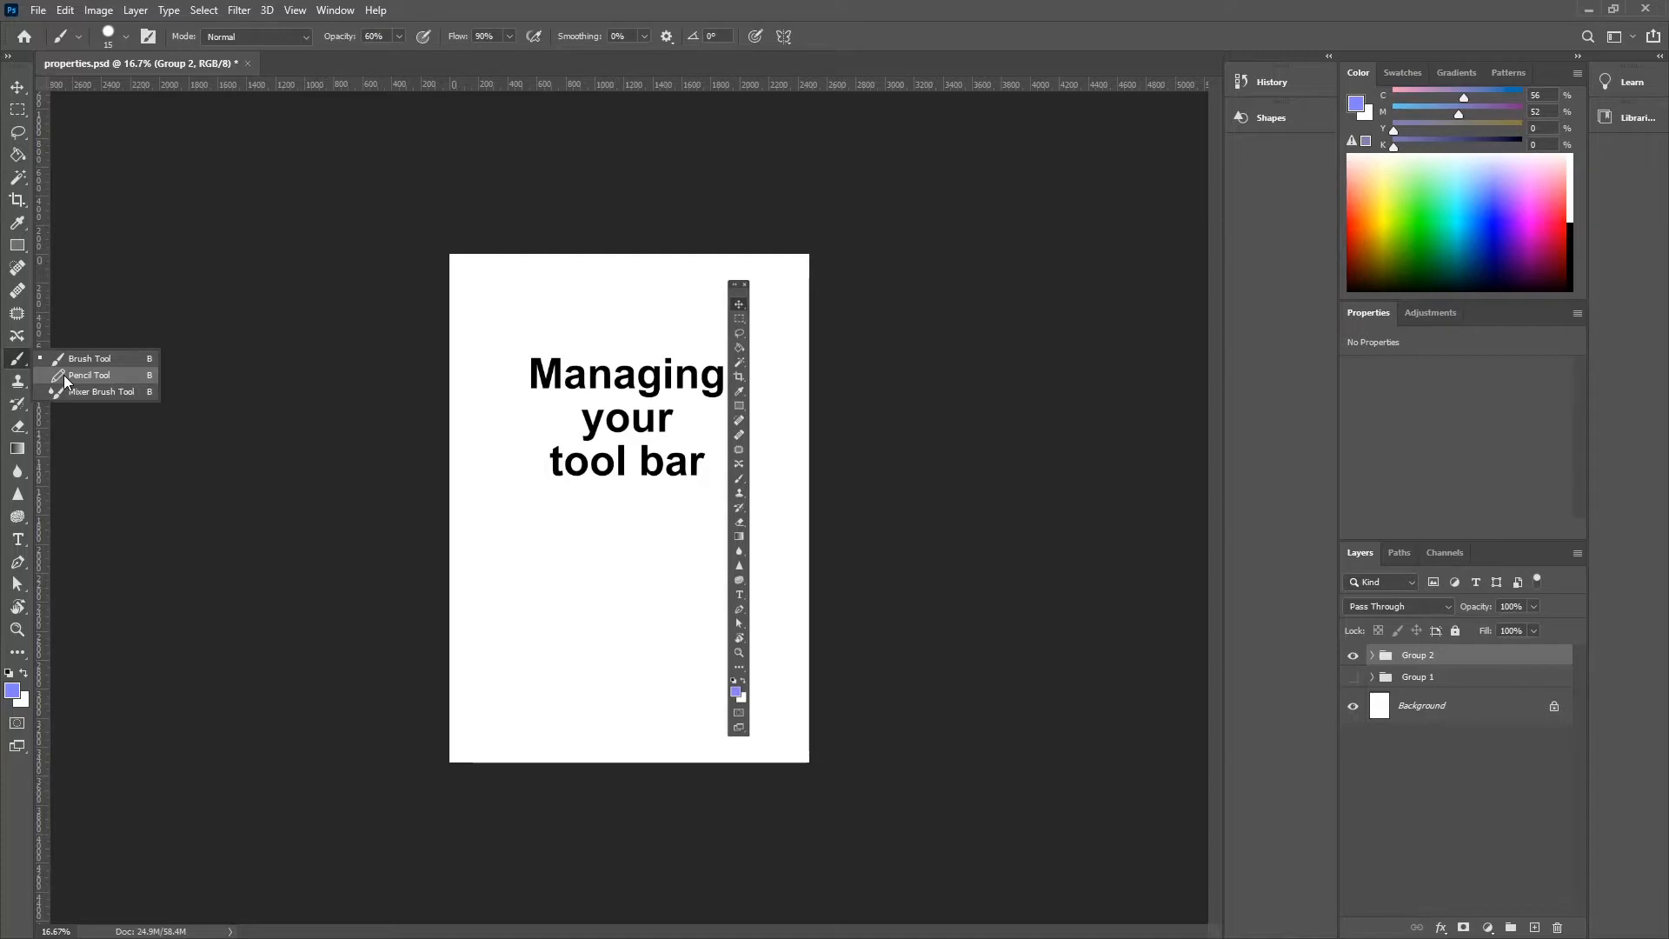
pyautogui.click(250, 339)
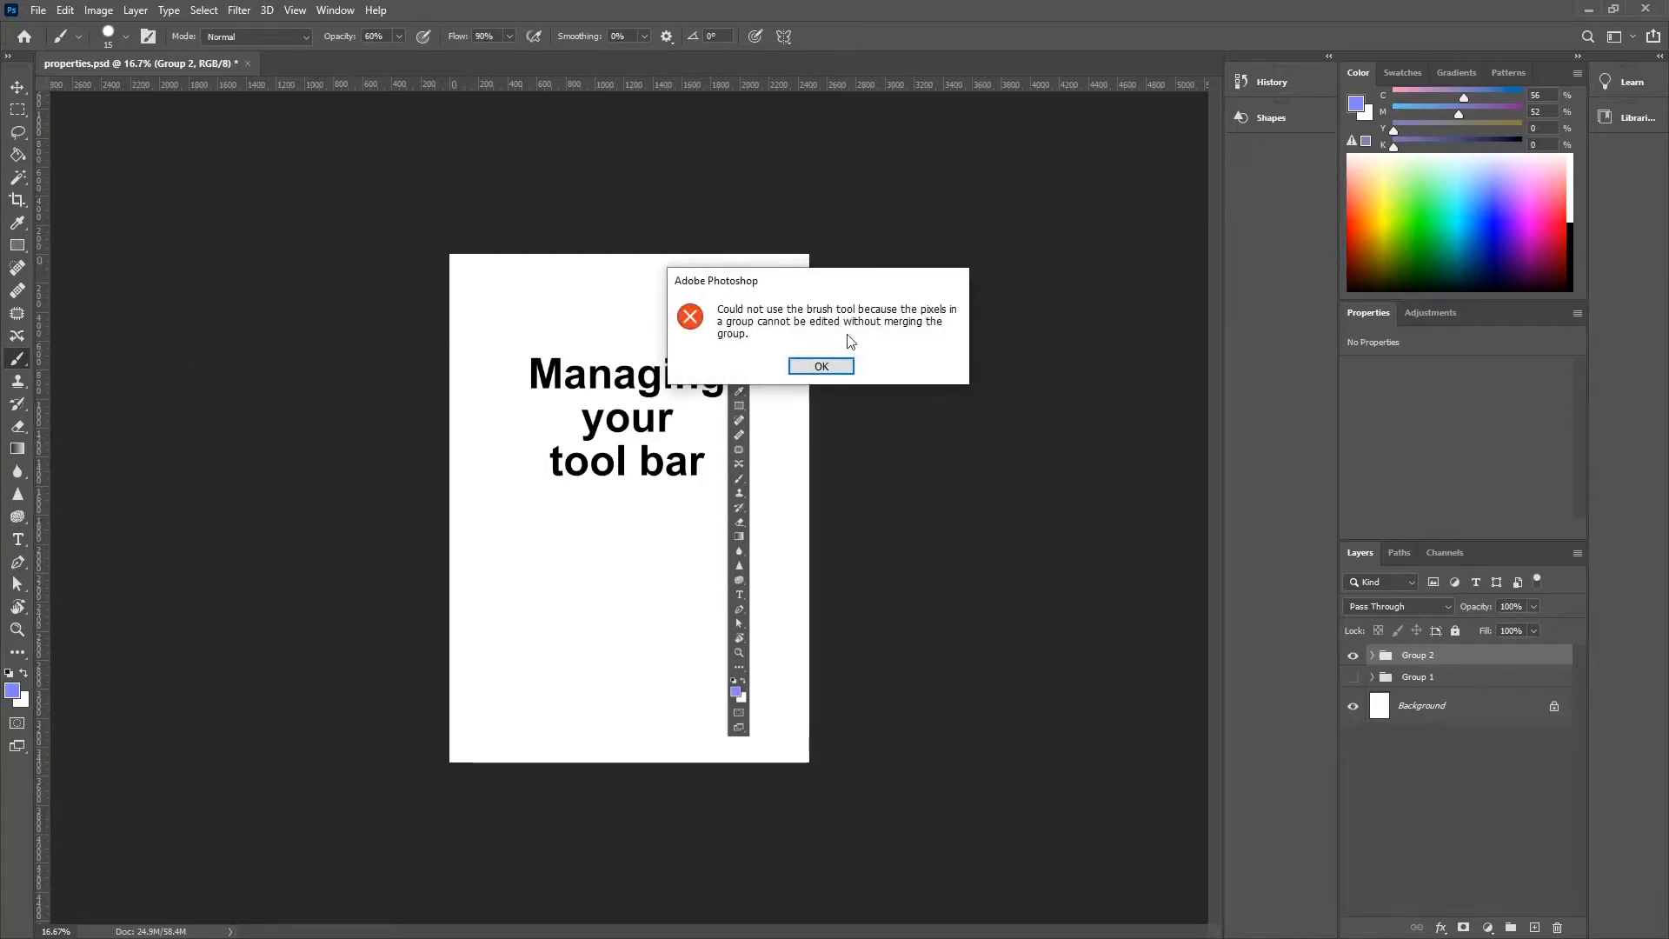
pyautogui.click(838, 366)
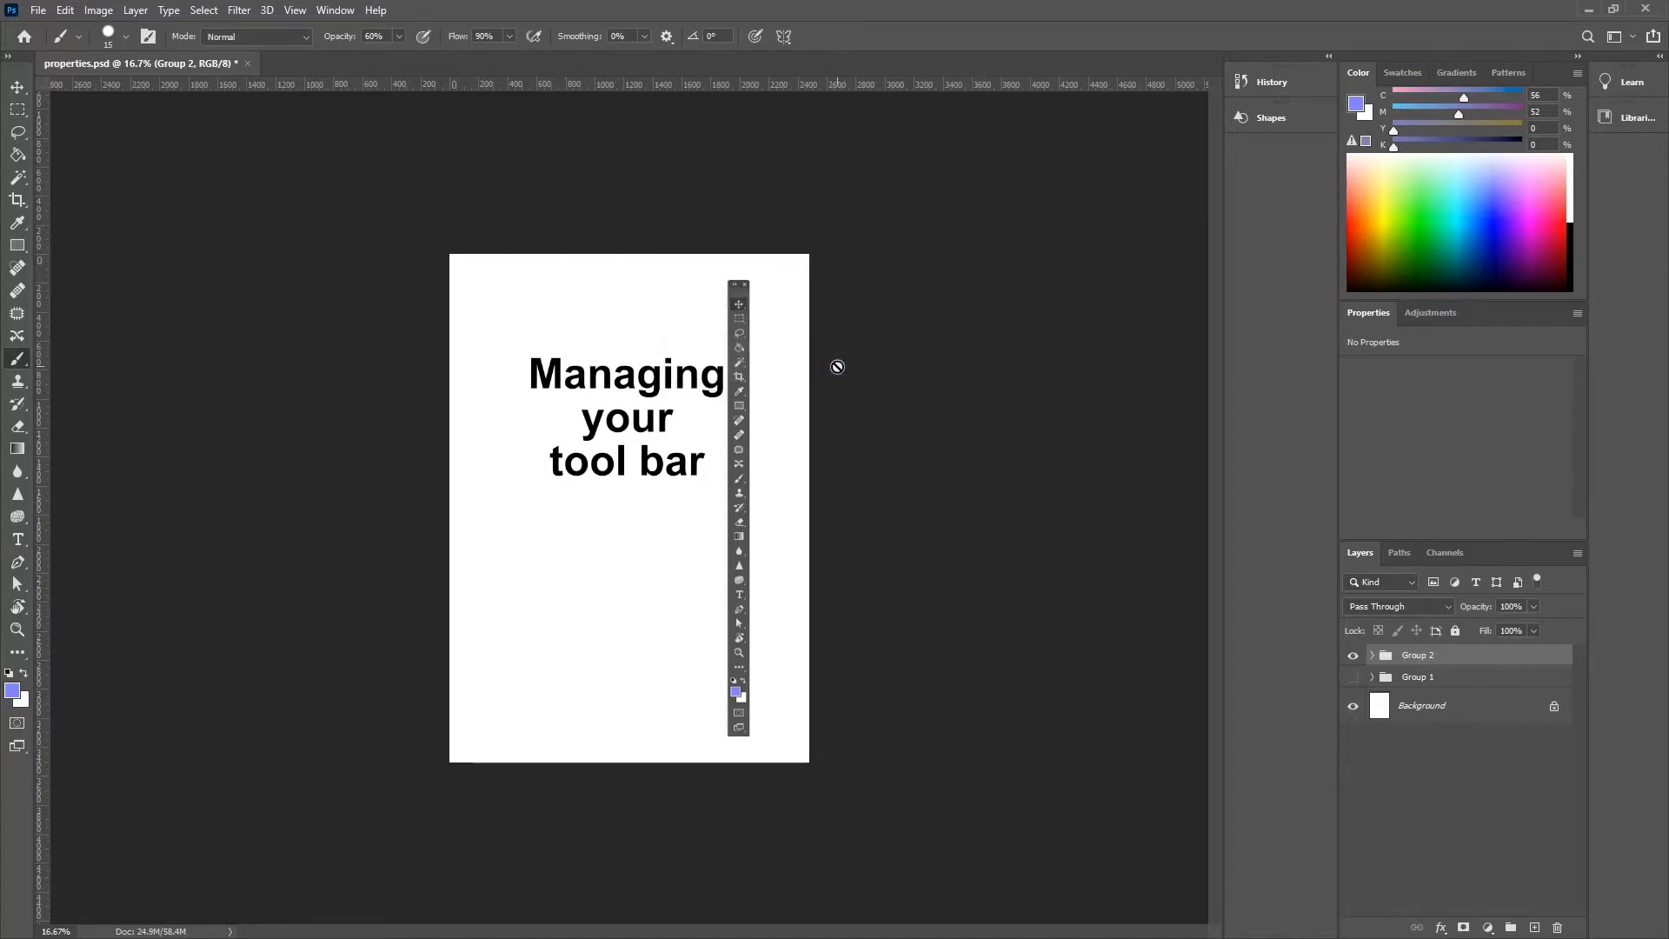